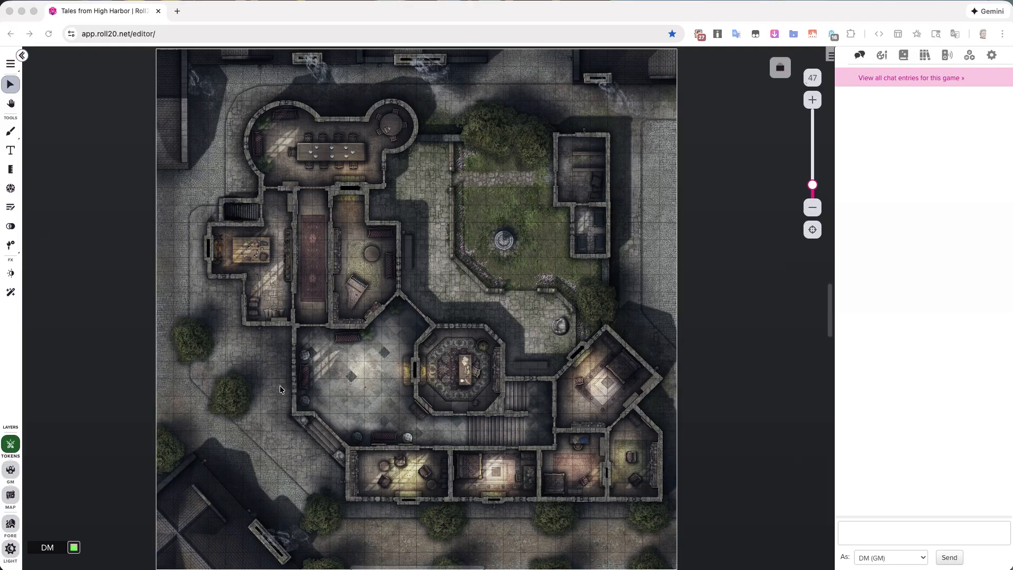
- Switch to the dynamic lighting layer to work on the barrier lines around the central hall and octagonal study
click(9, 549)
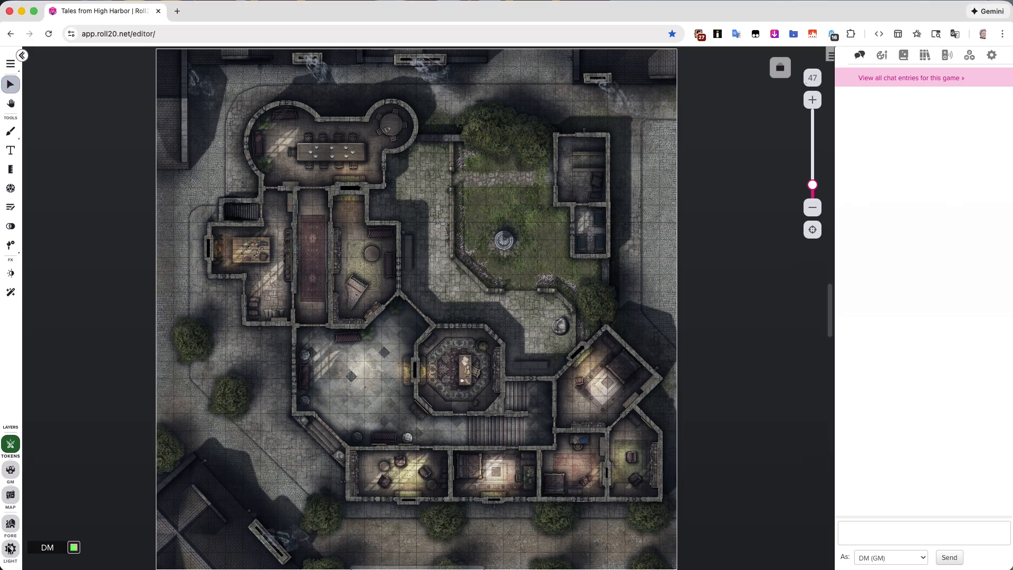
click(10, 549)
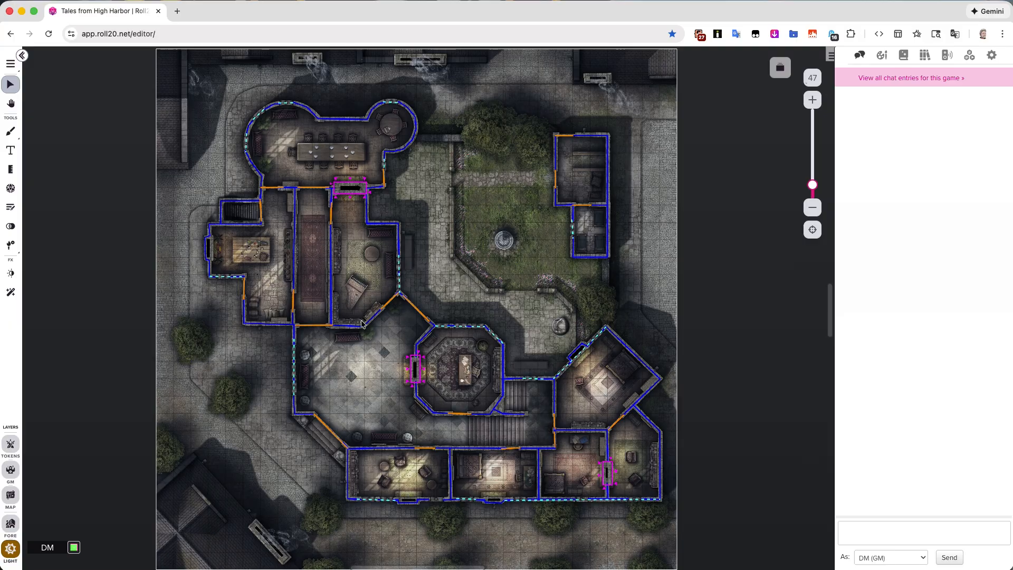
scroll(362, 324, up, 6)
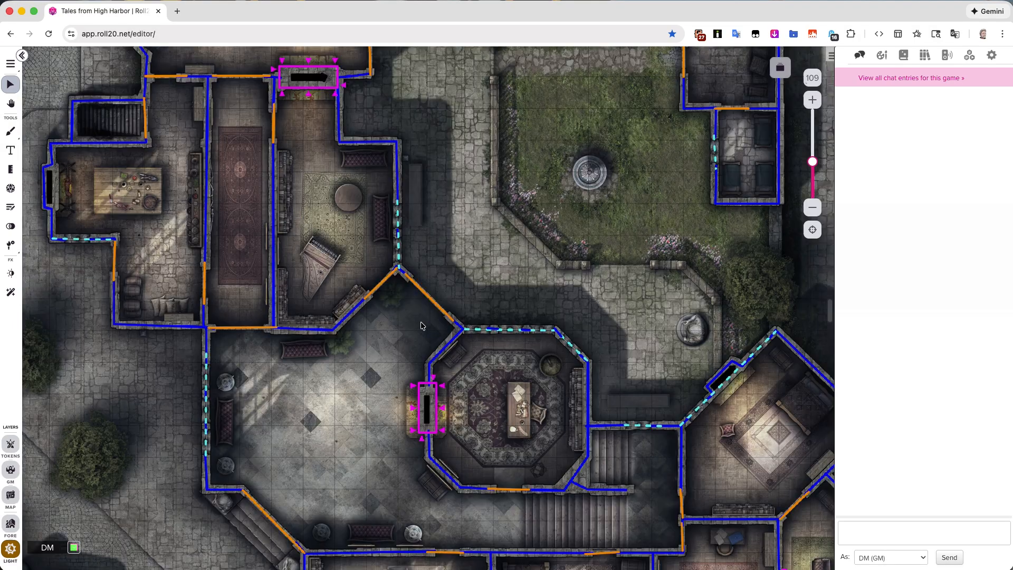
scroll(422, 326, up, 2)
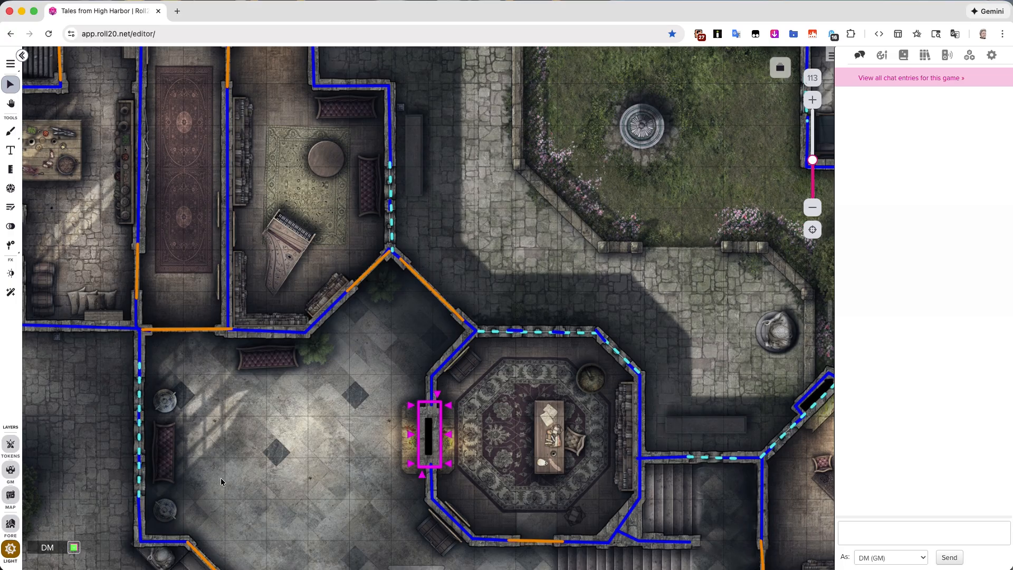
- Send the !portal command in the chat to bring up the Portal controls
click(847, 530)
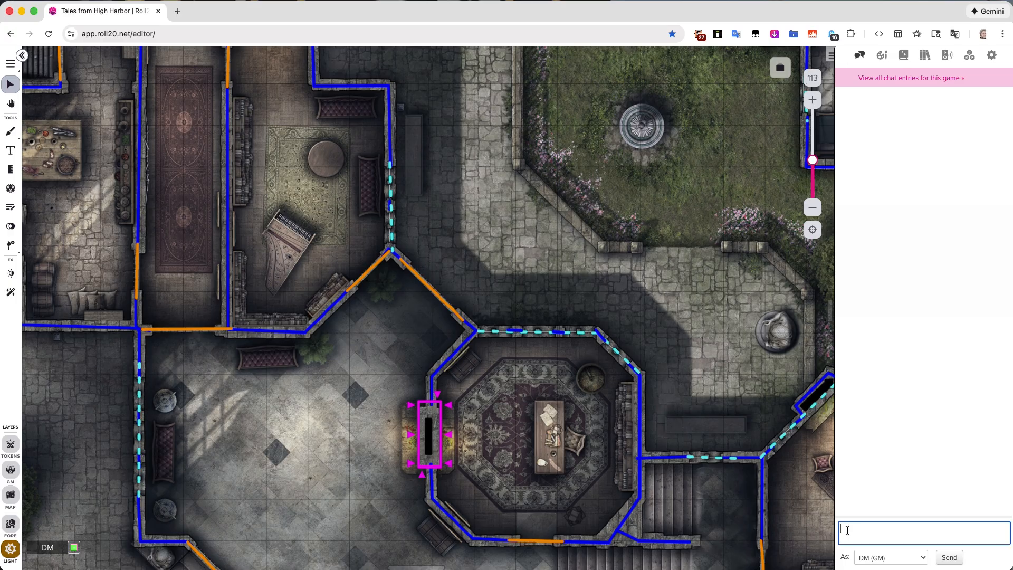
text(!portal)
key(Return)
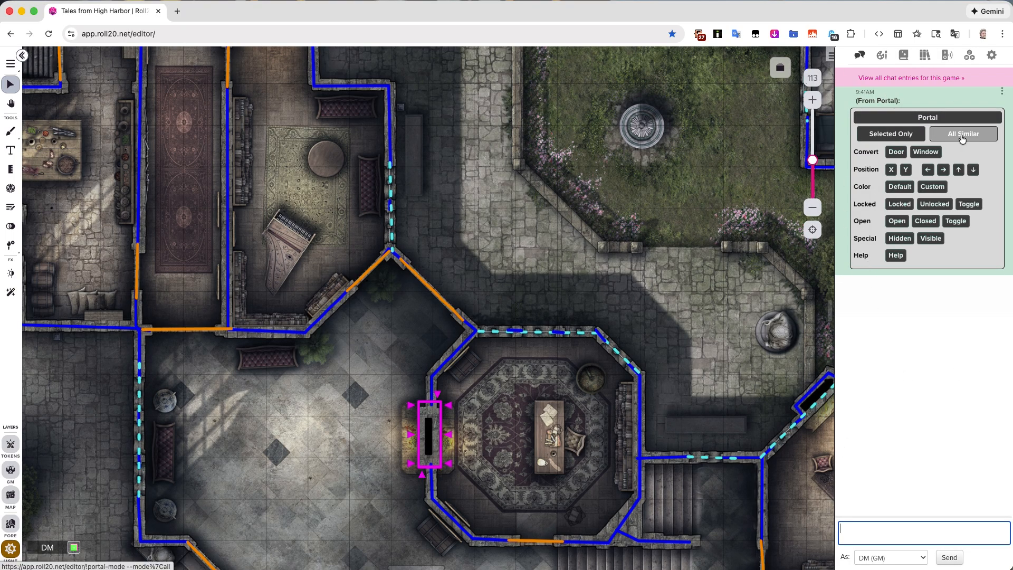
- Convert all orange wall lines to doors in All Similar mode, based on the diagonal line just northwest of the octagonal study
click(890, 135)
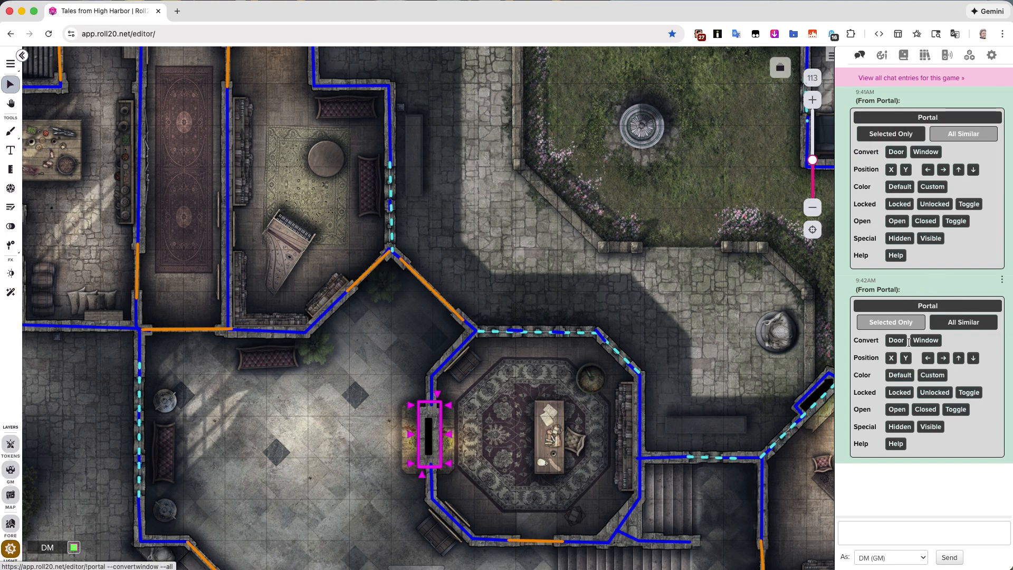
click(439, 296)
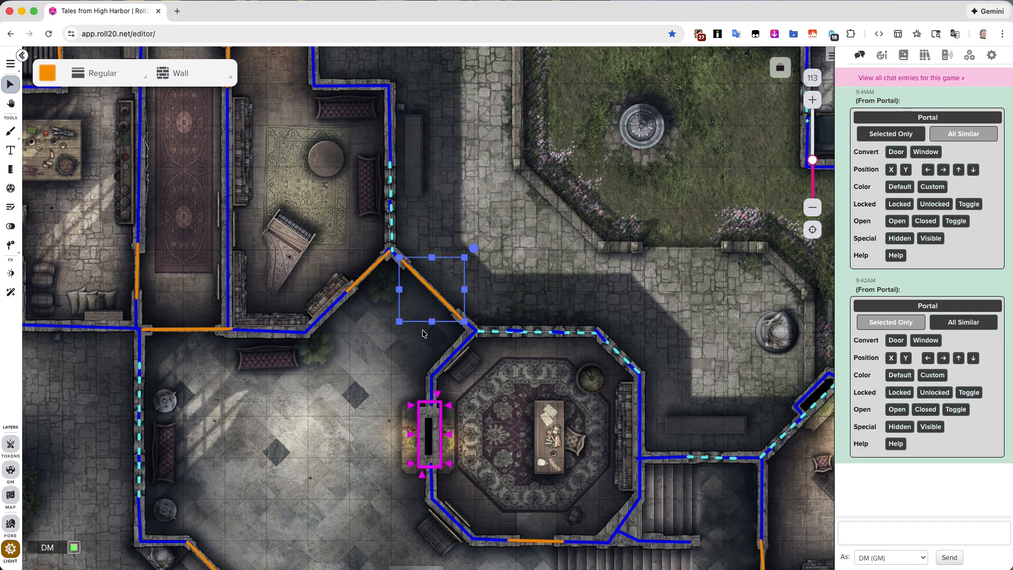
scroll(429, 325, down, 5)
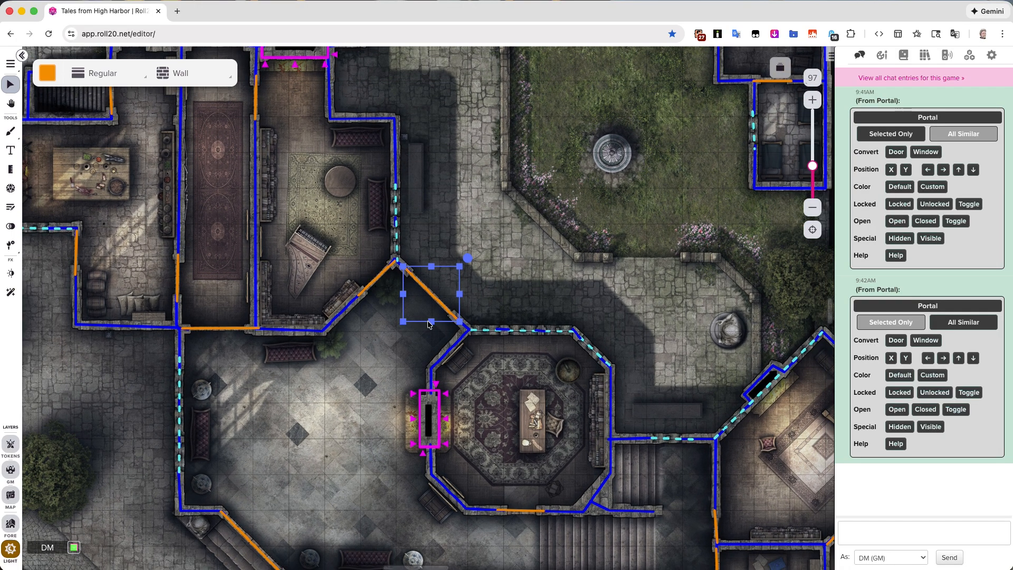
scroll(428, 324, down, 3)
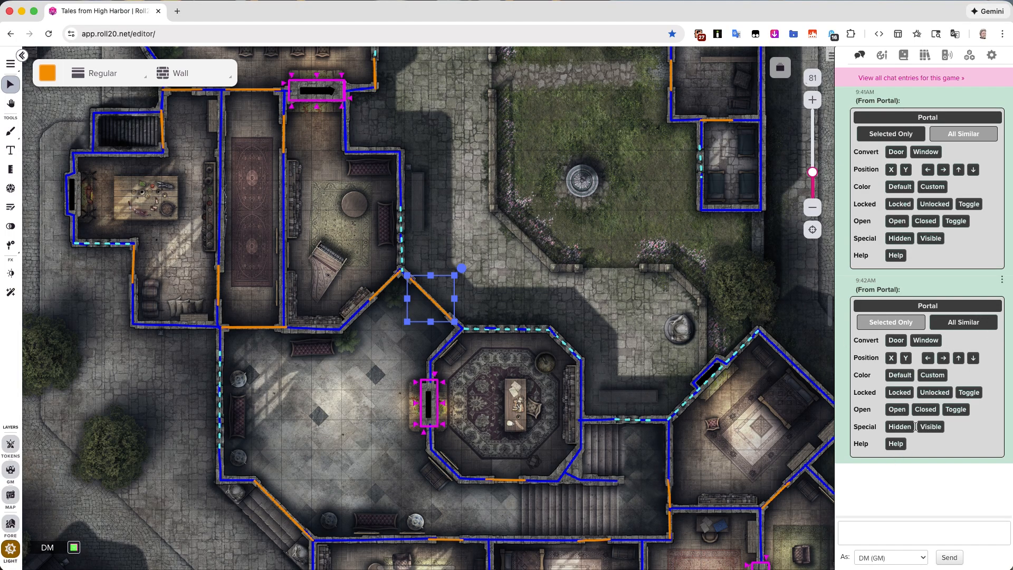
click(896, 341)
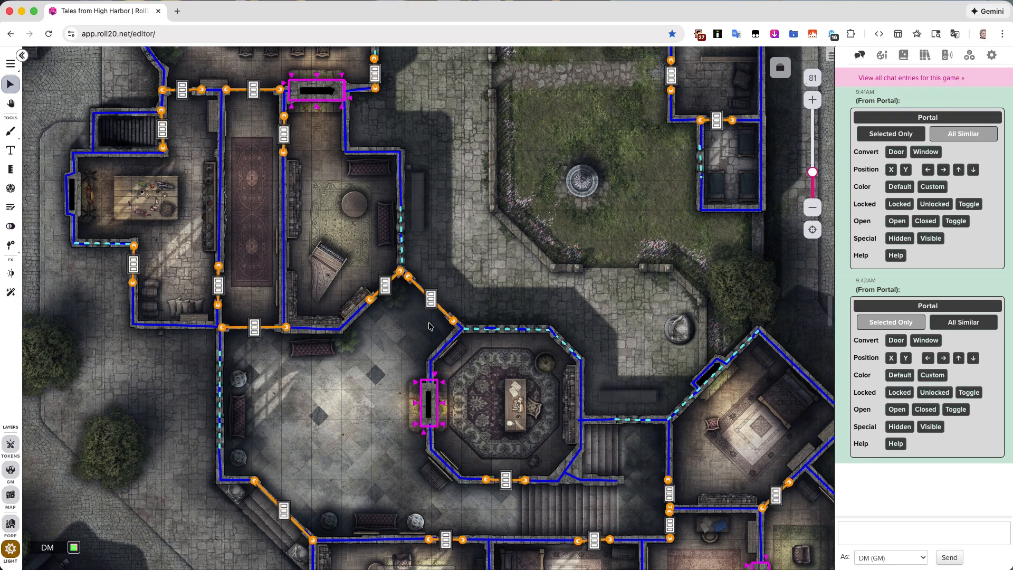
- In Selected Only mode, convert the cyan transparent line on the piano room's east wall to a window and give it the default color
scroll(381, 344, up, 5)
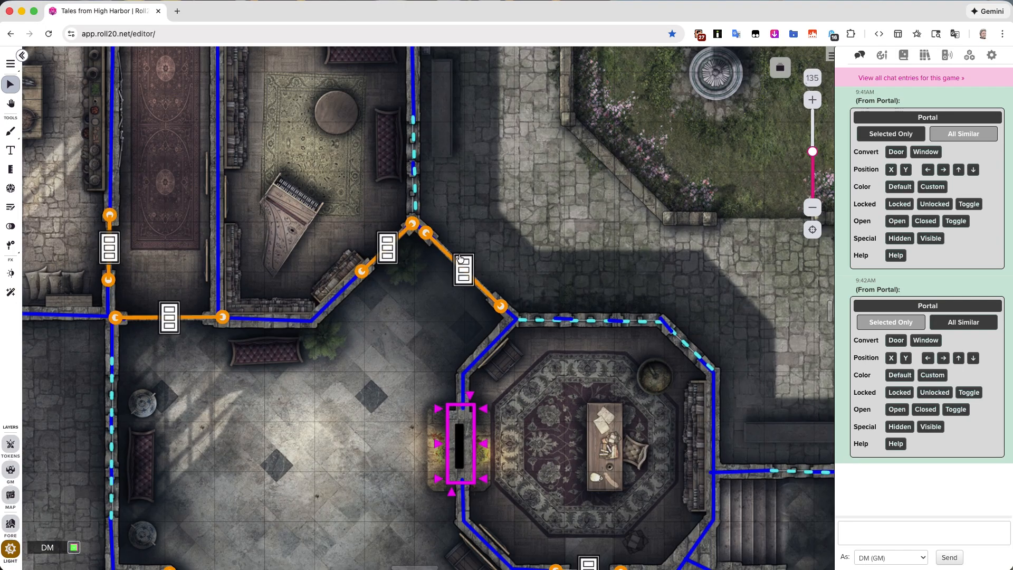
click(464, 277)
click(704, 459)
drag(703, 459, 482, 401)
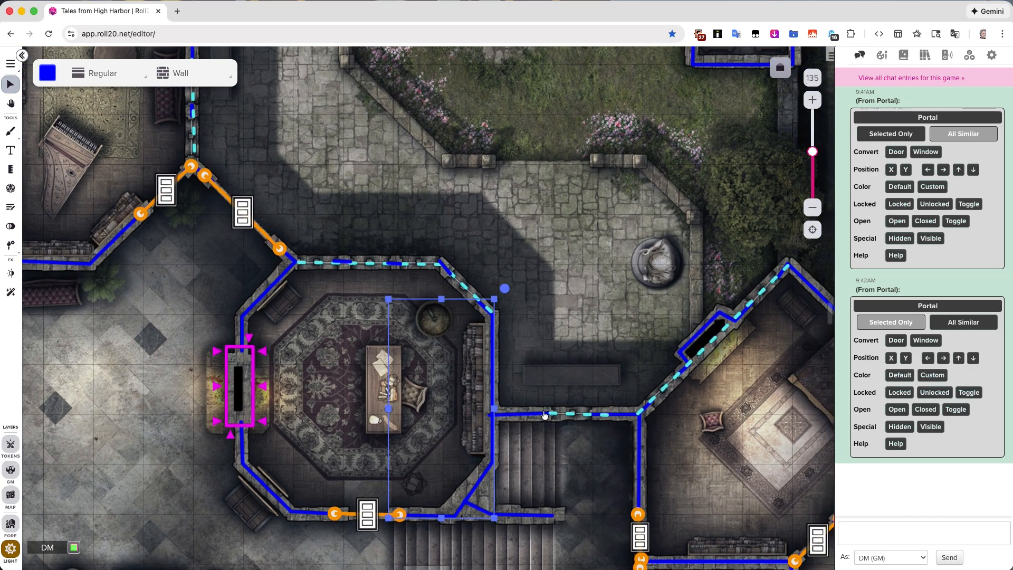
click(576, 416)
drag(487, 296, 660, 430)
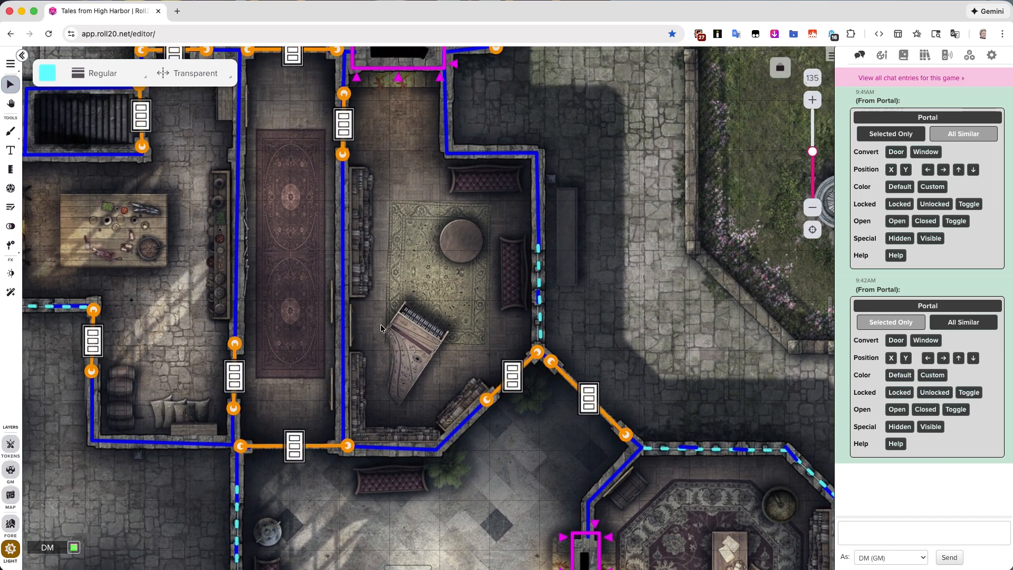
drag(391, 322, 357, 419)
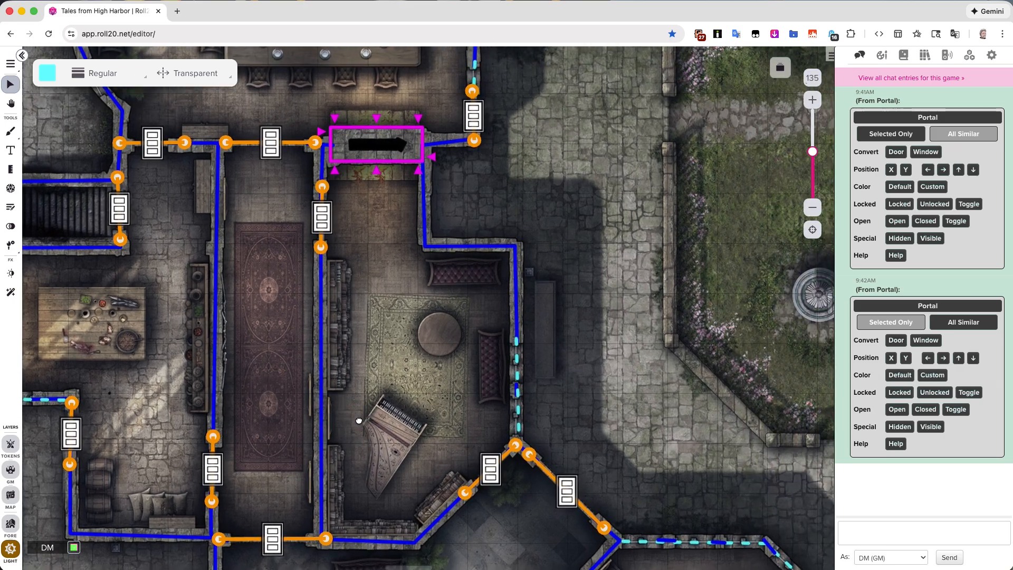
click(517, 363)
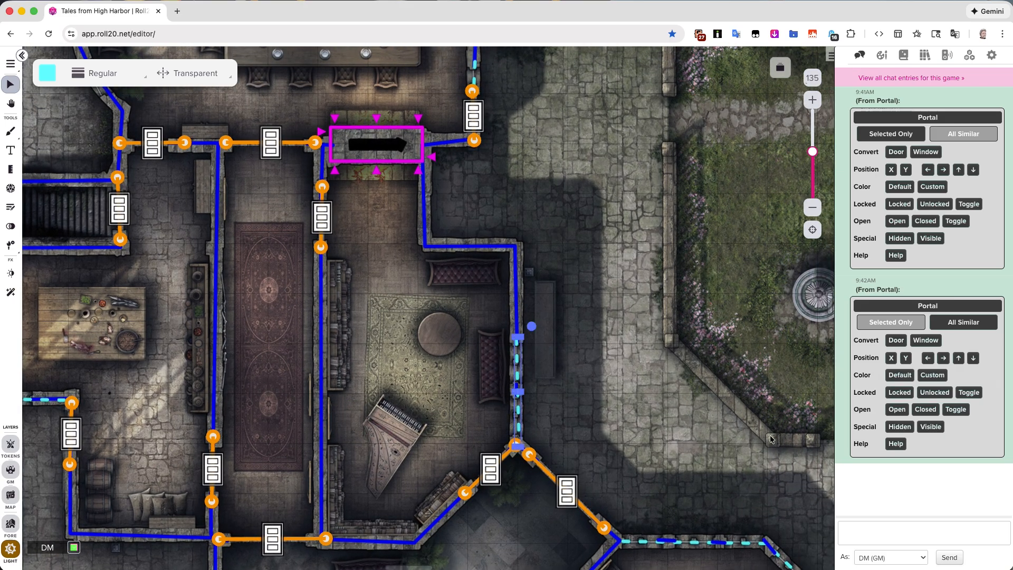
click(896, 322)
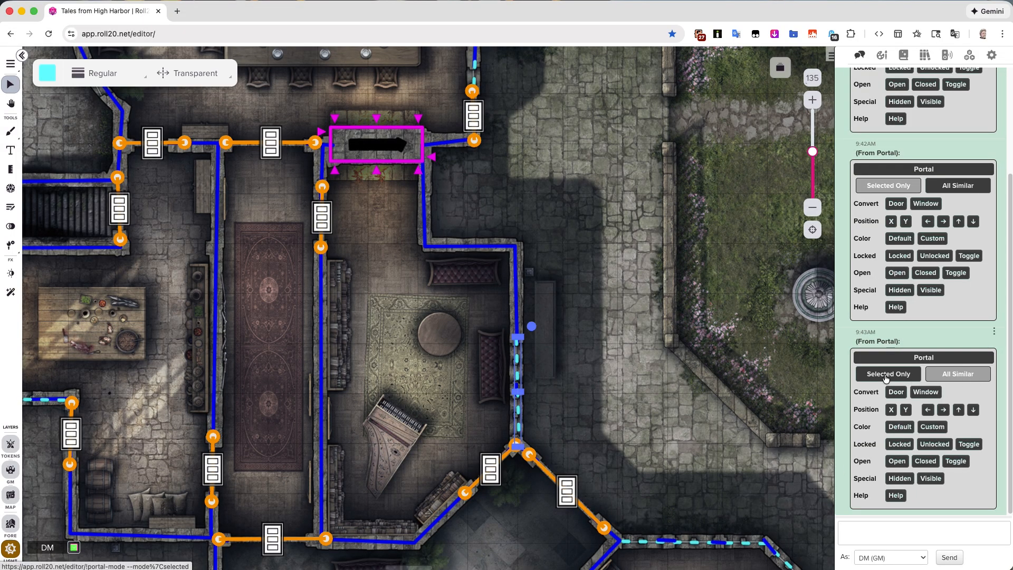
click(930, 393)
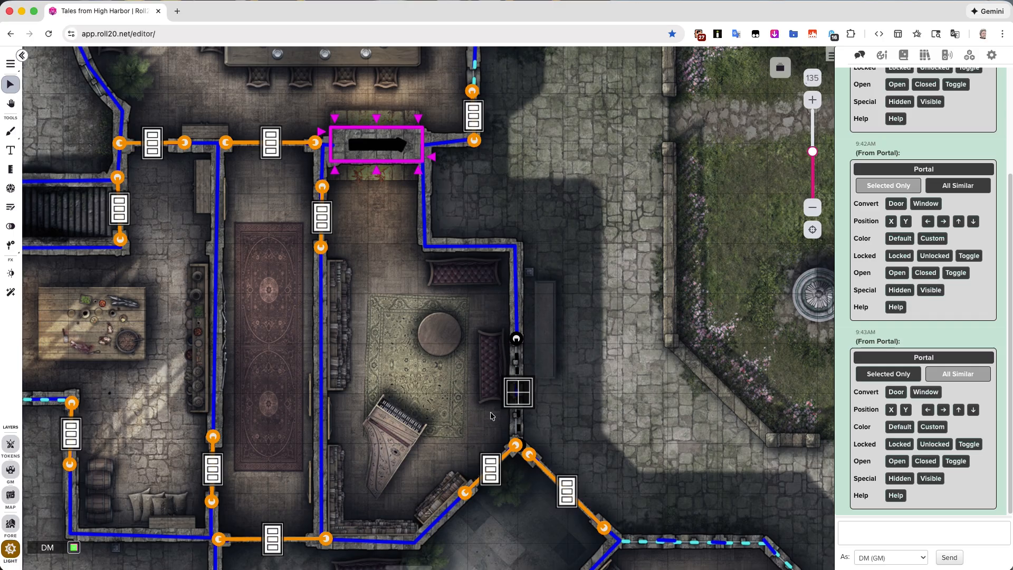
click(518, 397)
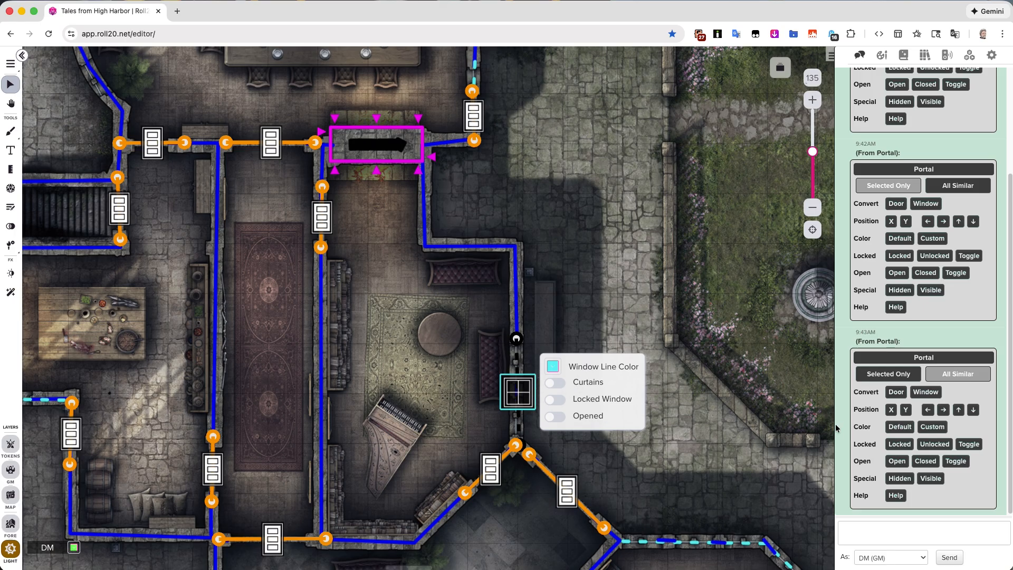
click(898, 429)
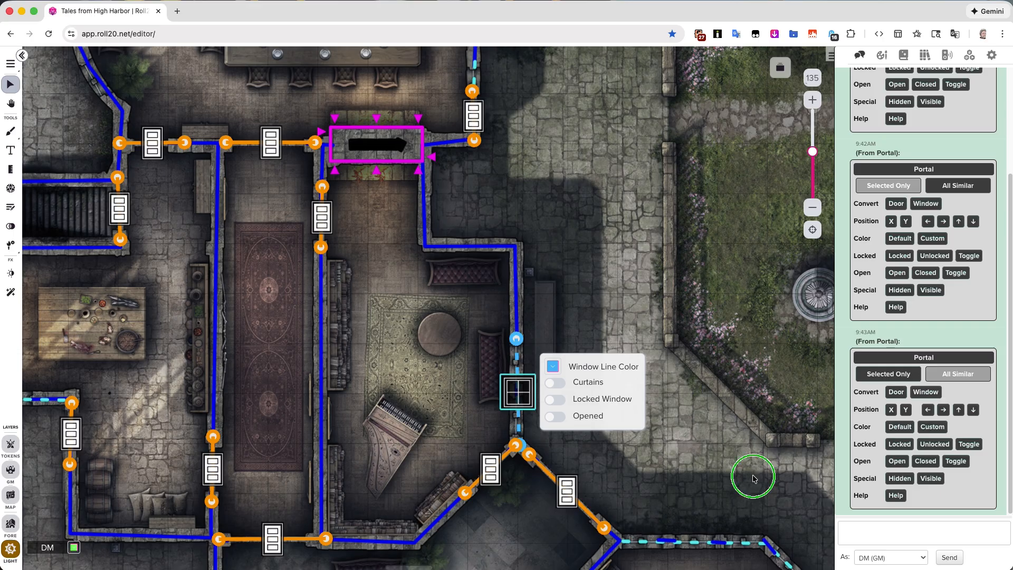
- Convert all cyan transparent lines to windows in All Similar mode, based on the line along the wall north of the stairs
scroll(754, 479, down, 5)
scroll(753, 478, right, 2)
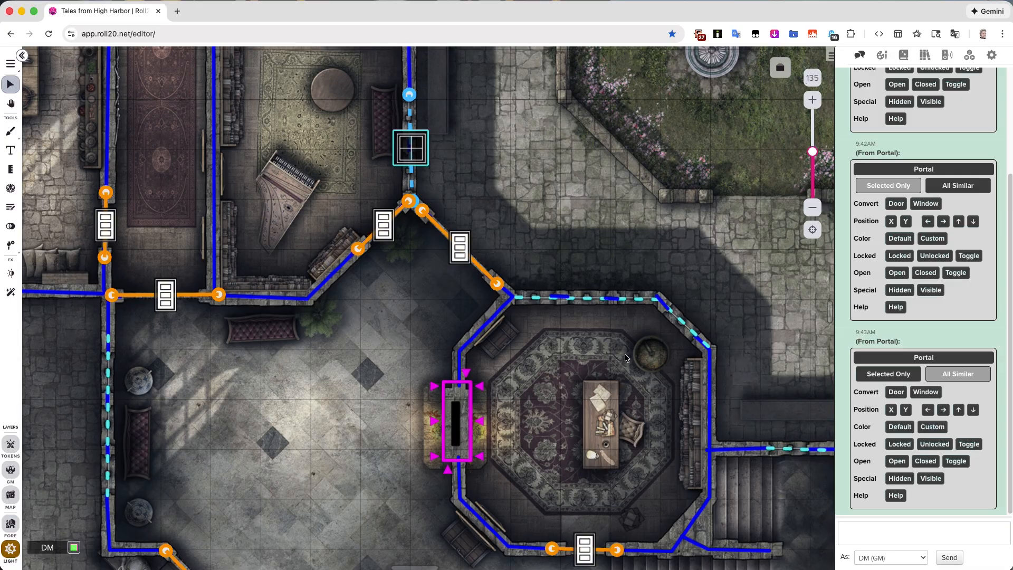
scroll(637, 408, down, 3)
scroll(637, 408, right, 3)
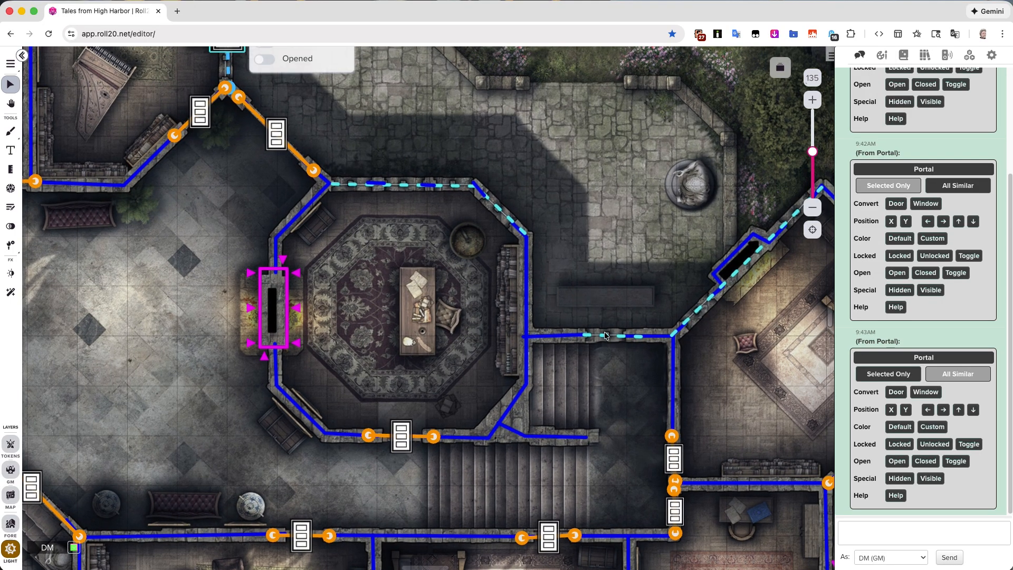
click(605, 336)
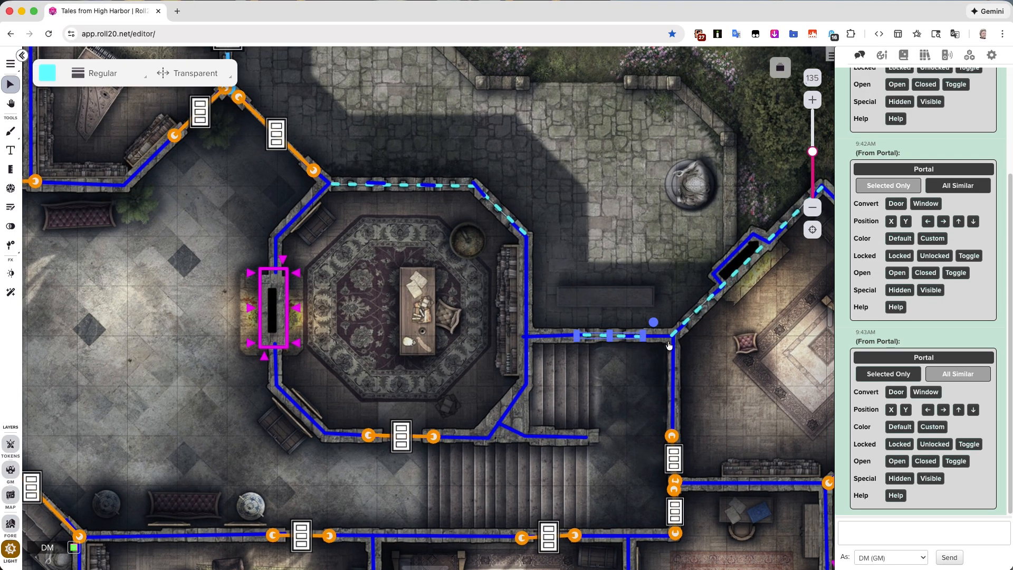
click(958, 375)
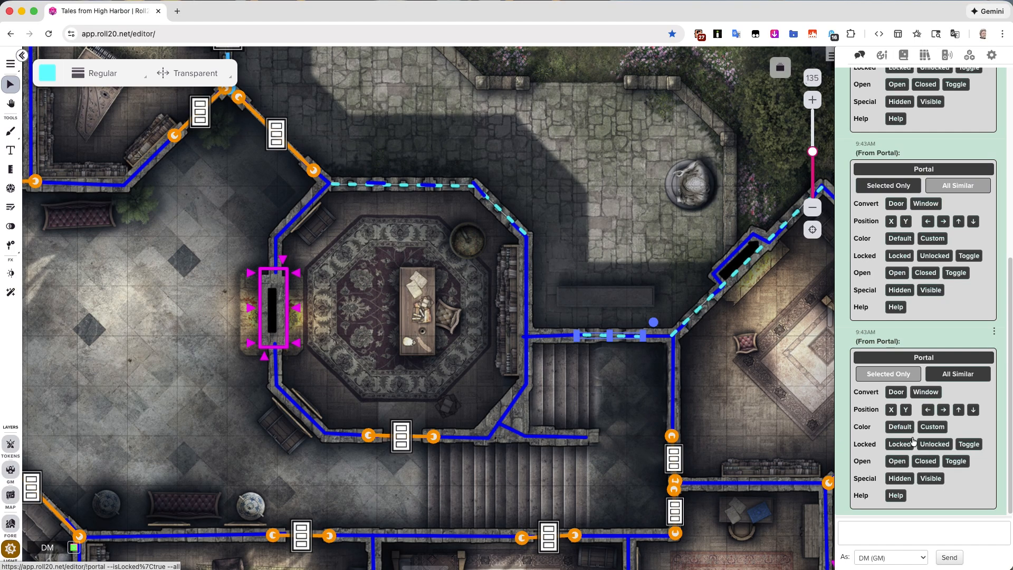
click(928, 393)
- Apply the default color to all similar windows, based on the window north of the stairs
scroll(500, 407, down, 5)
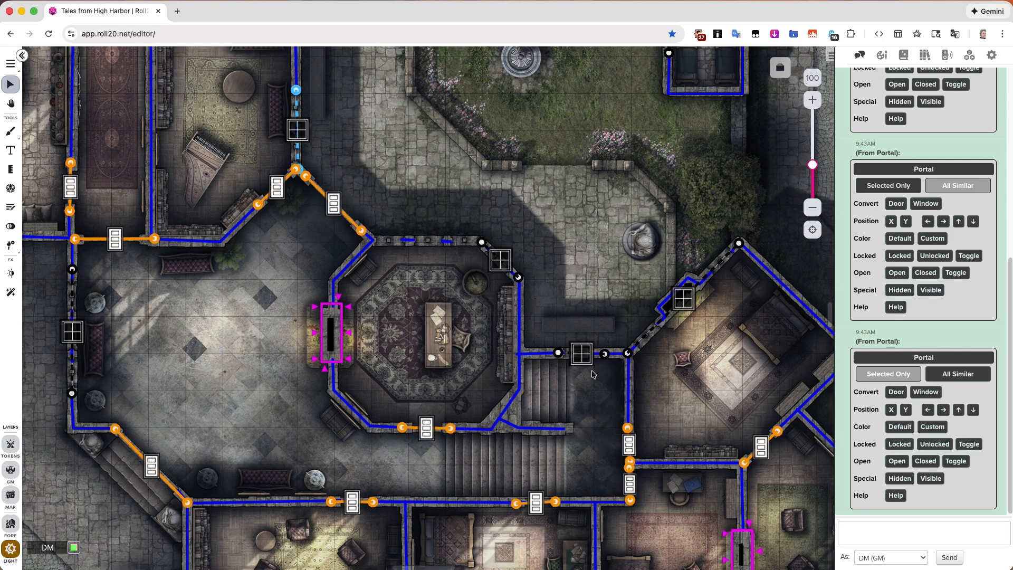
click(590, 361)
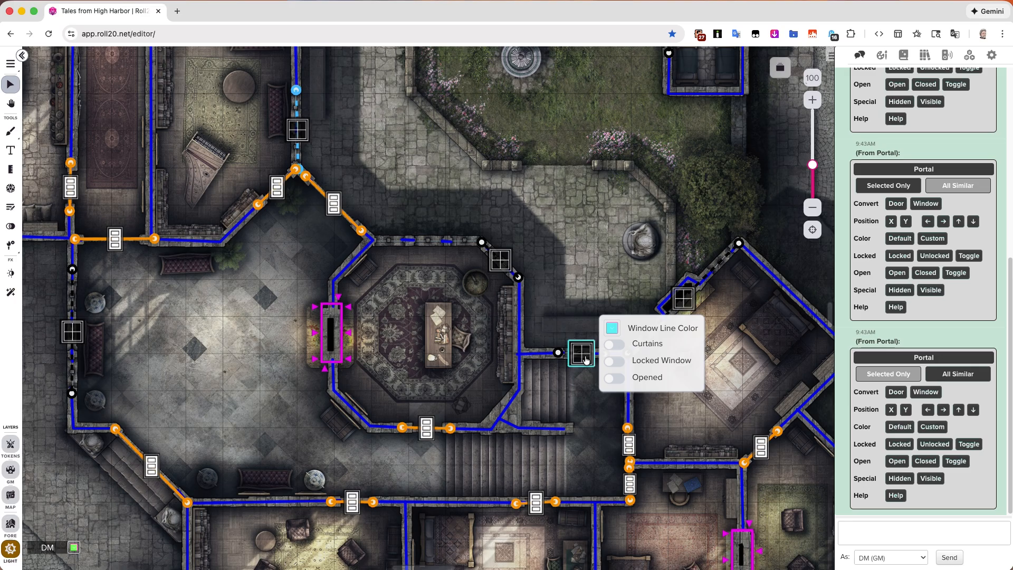
click(907, 431)
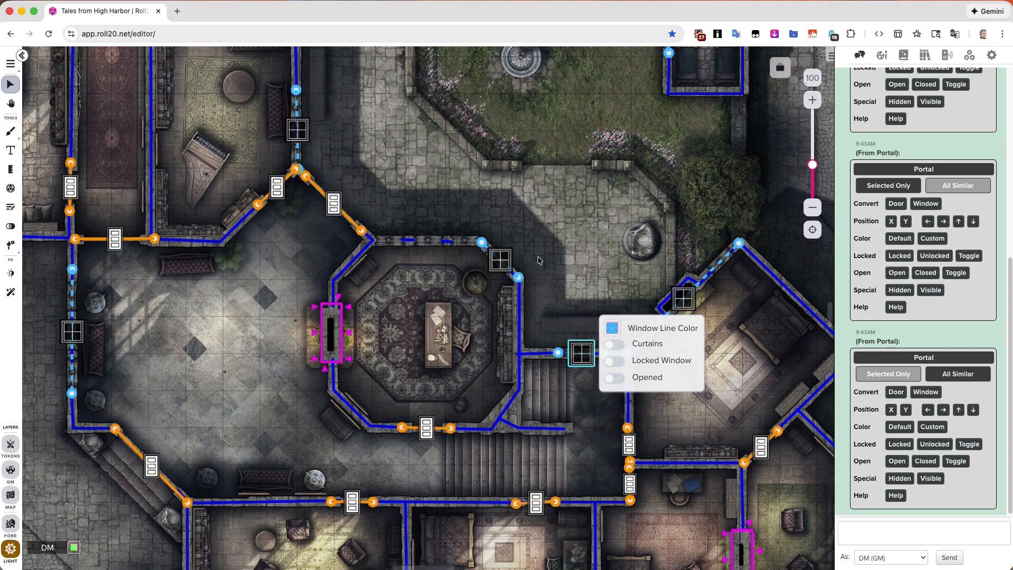
click(570, 248)
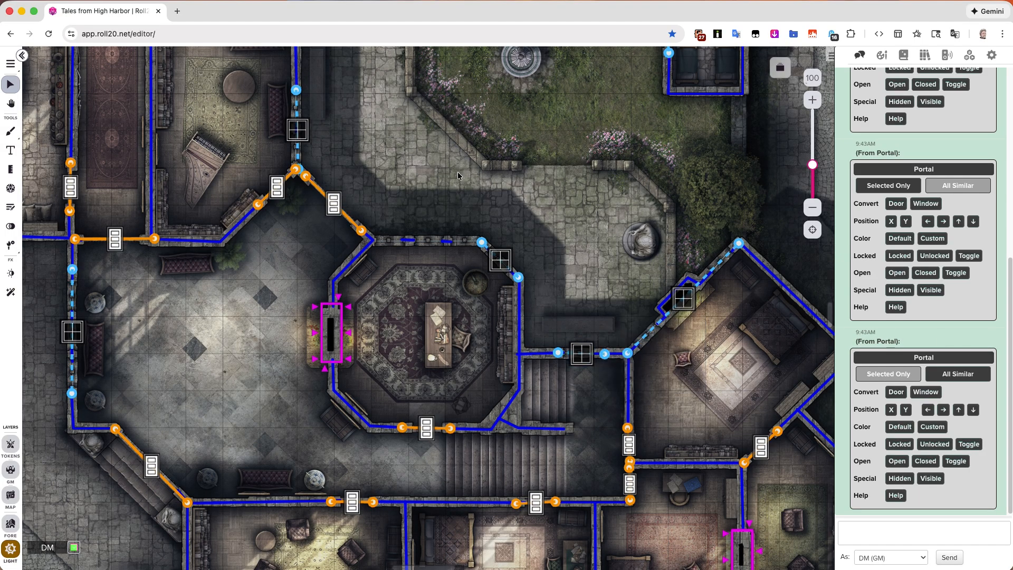
- Lock all similar doors, based on the diagonal door just northwest of the octagonal study
drag(458, 176, 486, 289)
drag(420, 282, 602, 279)
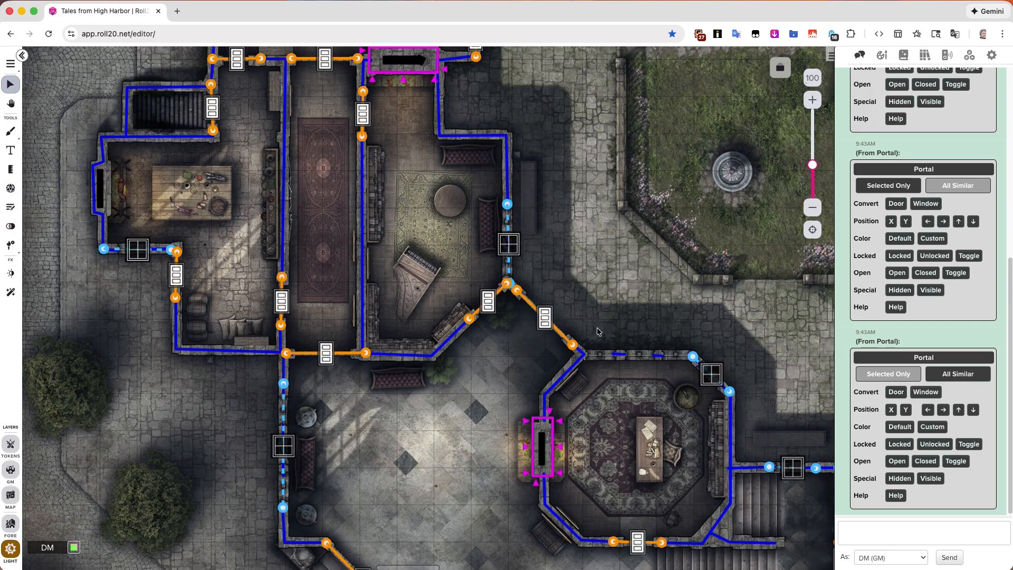
click(551, 326)
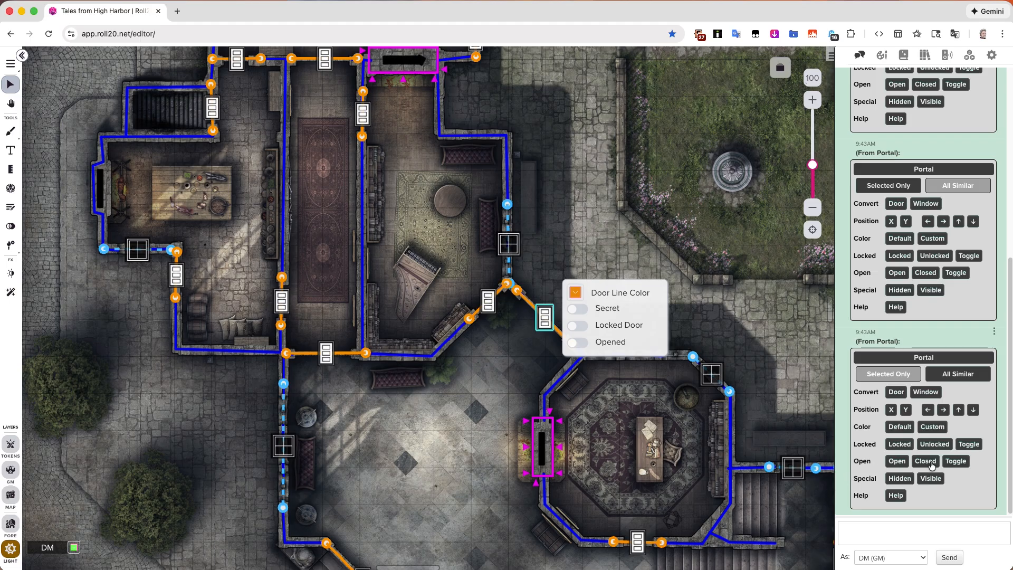
click(900, 444)
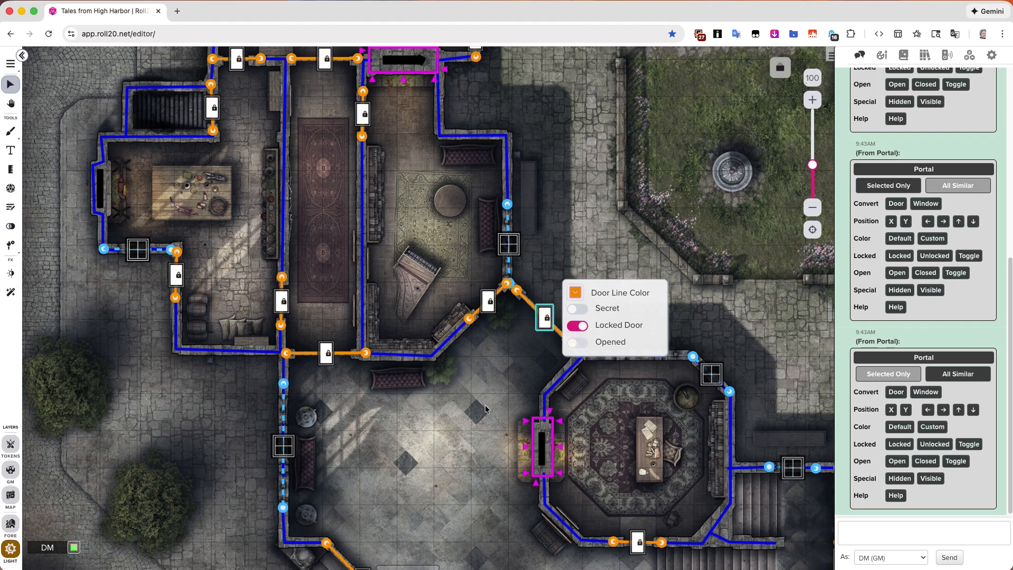
- In Selected Only mode, unlock just the three doors along the north side of the central hall
shift+click(490, 302)
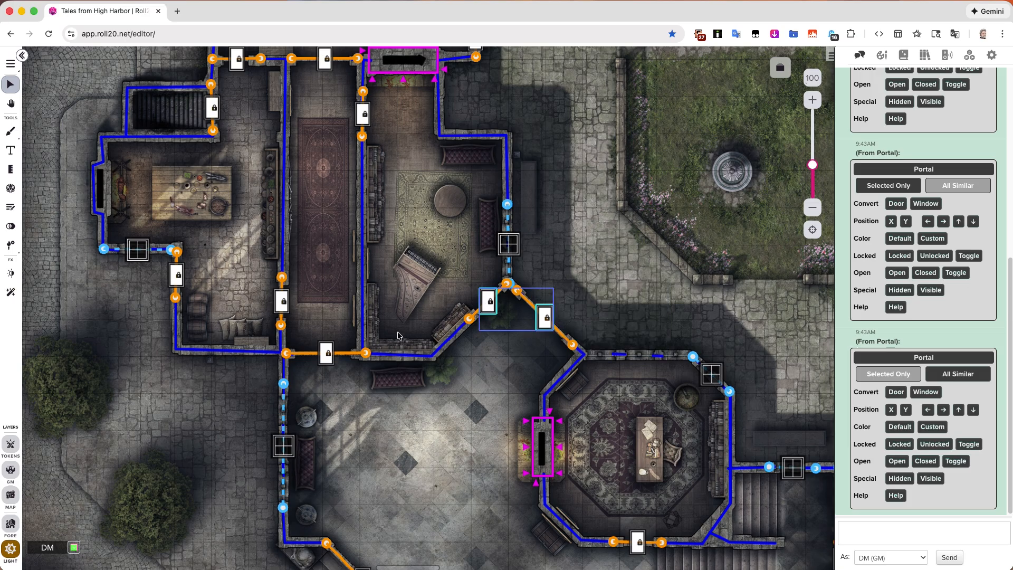
shift+click(322, 356)
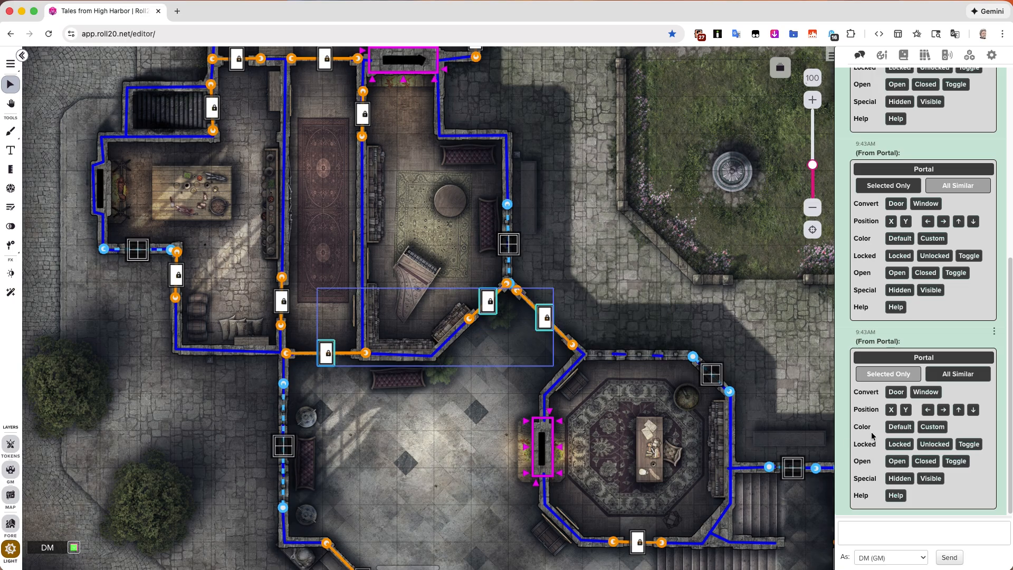
click(894, 373)
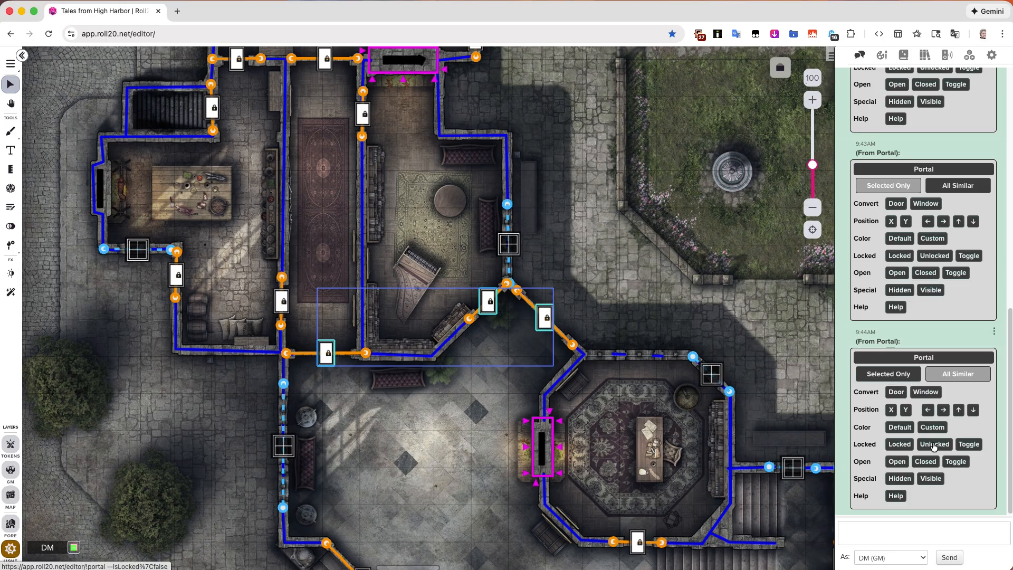
click(934, 444)
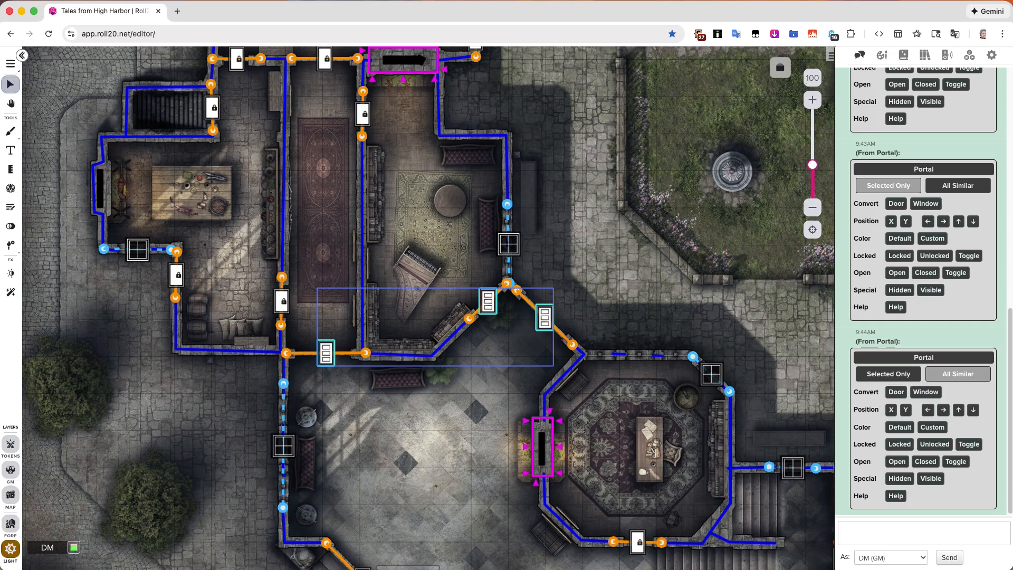
- Lock only the diagonal door at the southeast corner of the piano room
click(473, 430)
click(490, 305)
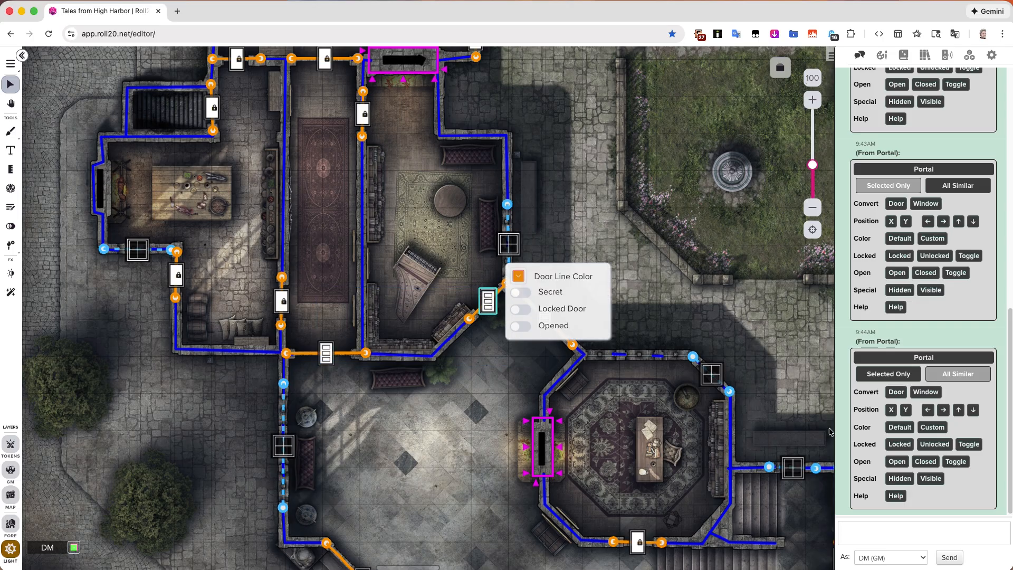
click(904, 448)
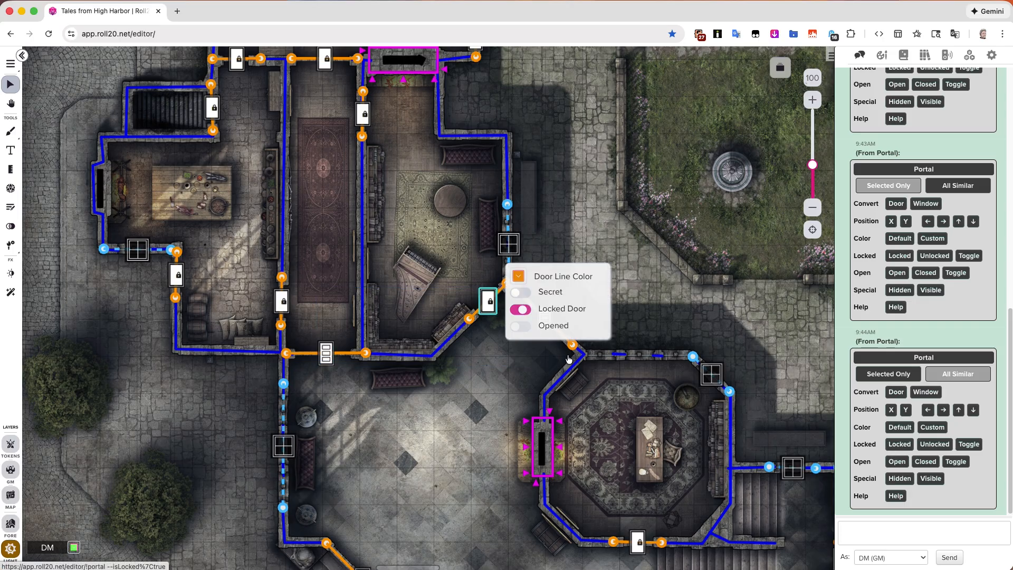
- Toggle the lock state of the three doors along the central hall's north side and set all three back to unlocked
shift+click(330, 358)
shift+click(545, 319)
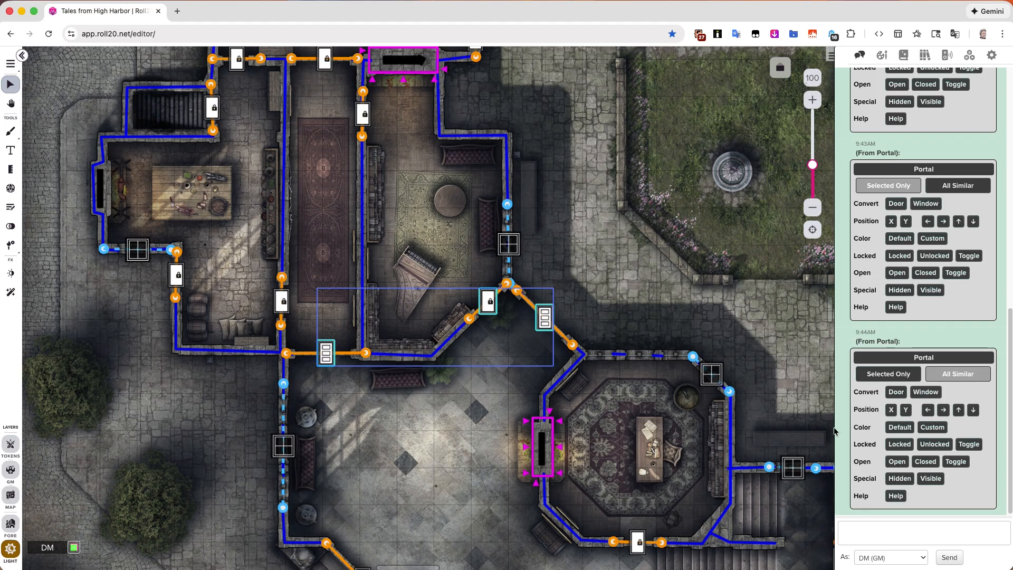
click(975, 445)
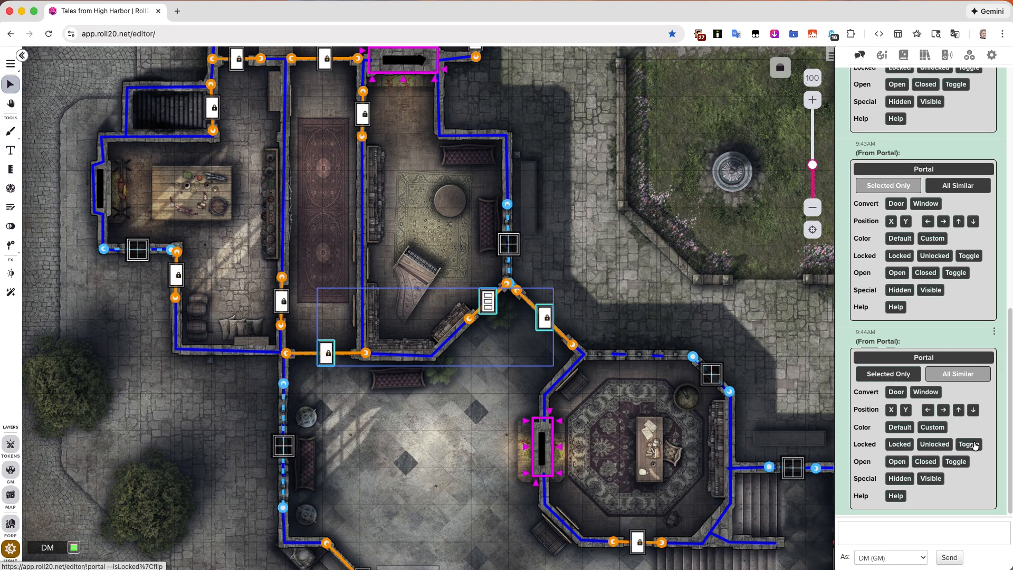
click(975, 445)
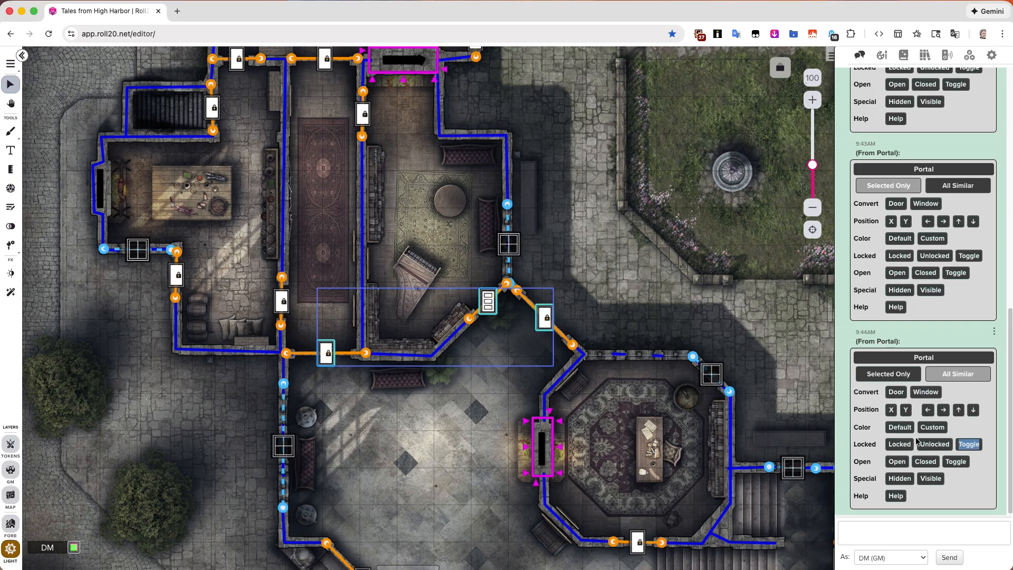
click(931, 445)
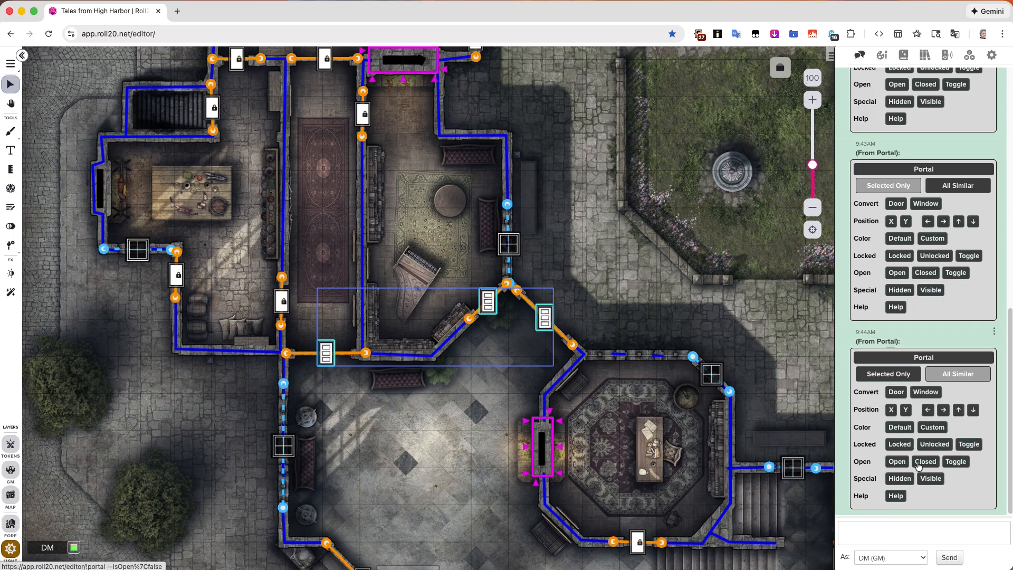
- Open and close the three doors north of the central hall, and toggle their open state until they are closed again
click(908, 464)
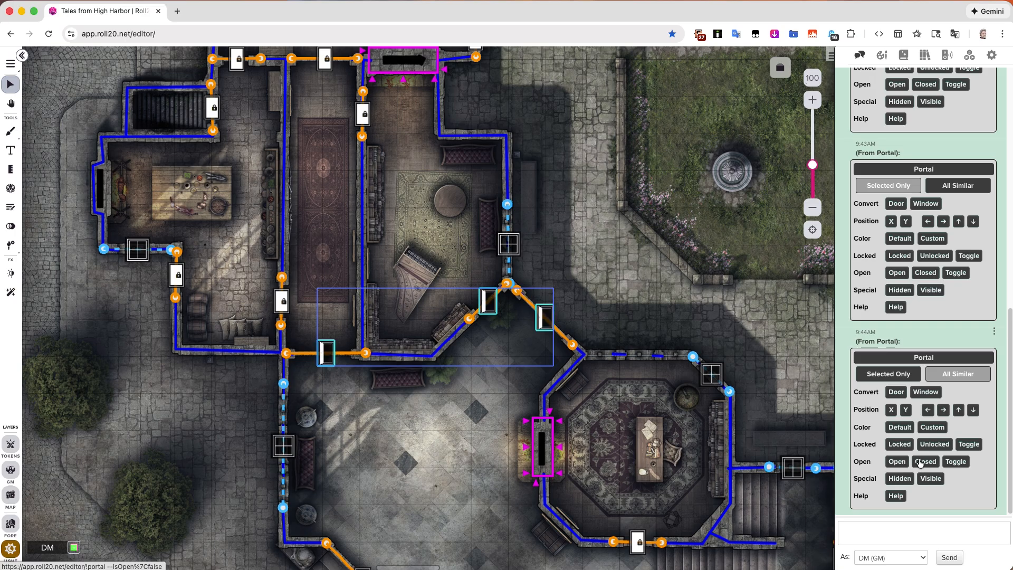
click(921, 462)
click(956, 462)
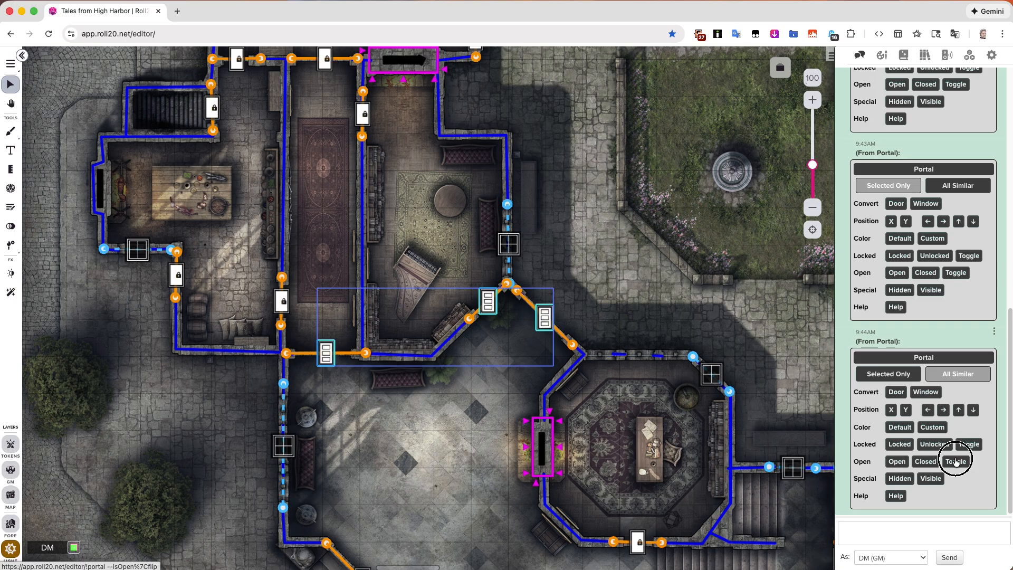
click(956, 462)
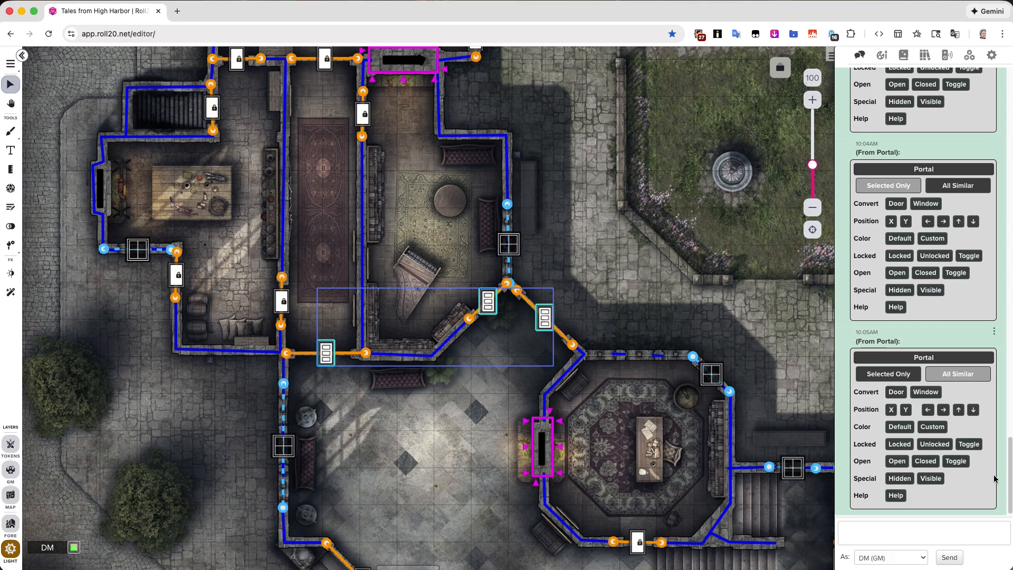
- Set the three doors north of the central hall to hidden, make them visible again and clear the selection
click(899, 479)
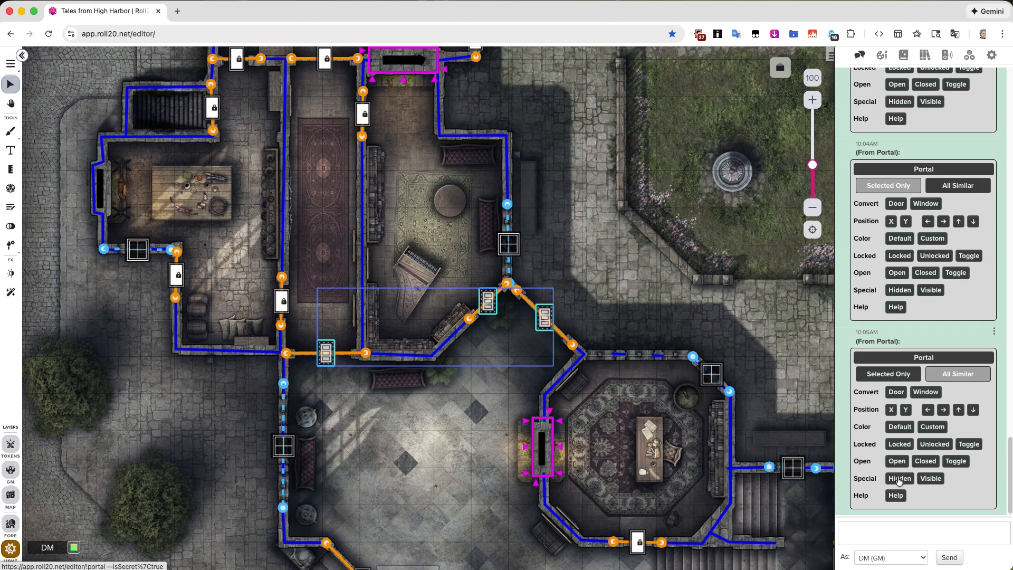
click(931, 479)
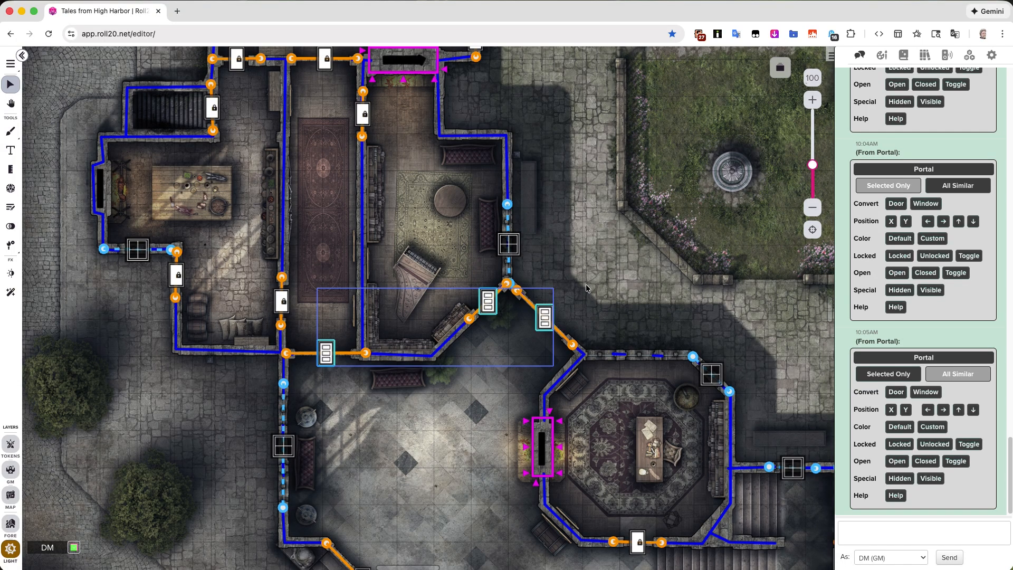
click(589, 324)
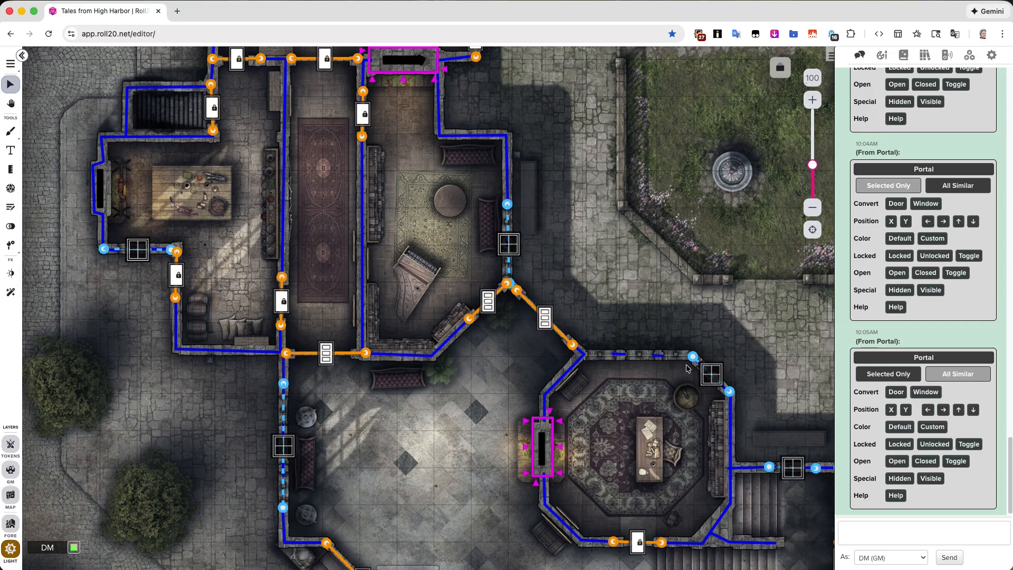
- Move the diagonal door northwest of the octagonal study up 1 pixel and up a further 20 pixels
click(546, 320)
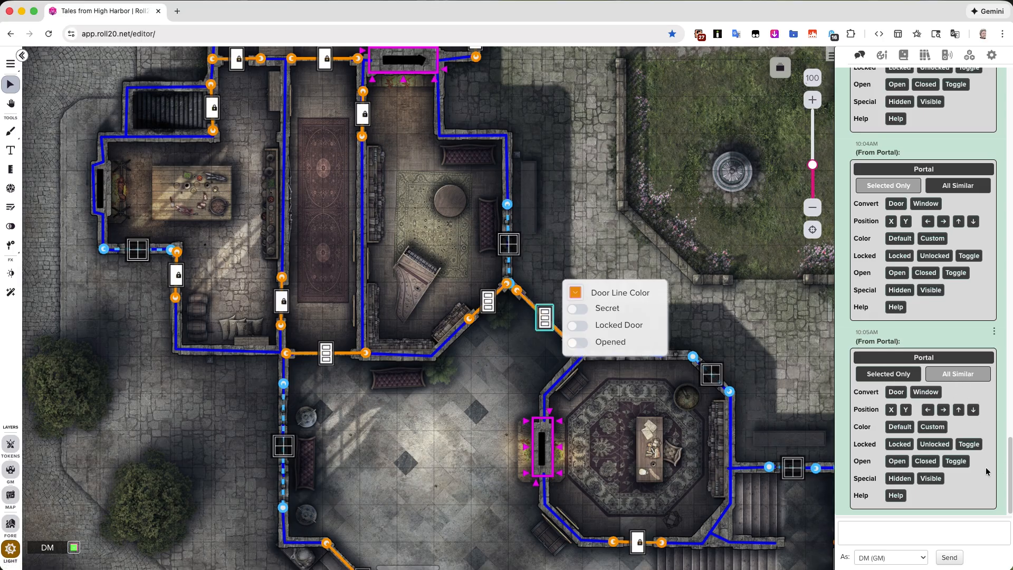
click(960, 412)
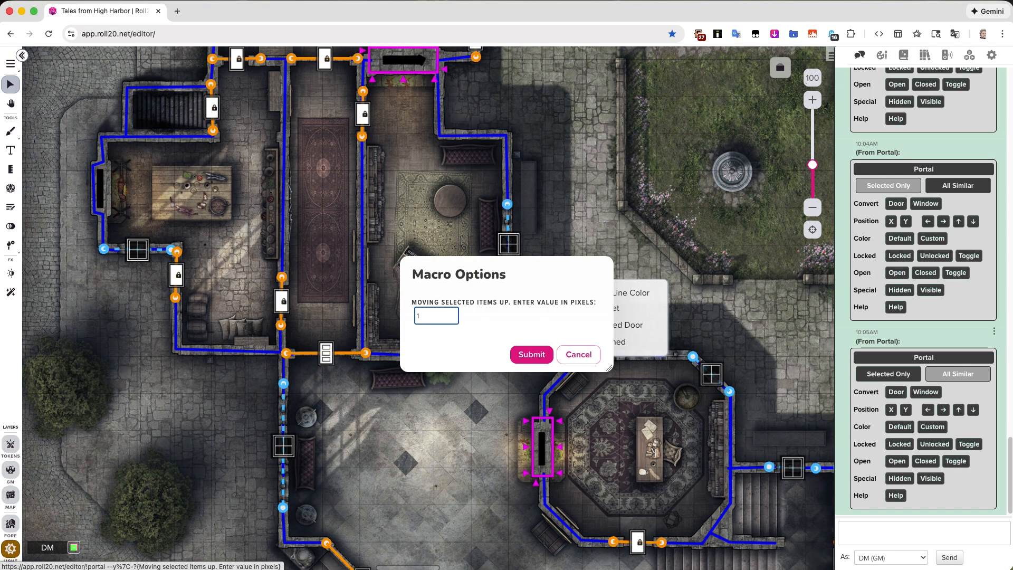
text(1)
key(Return)
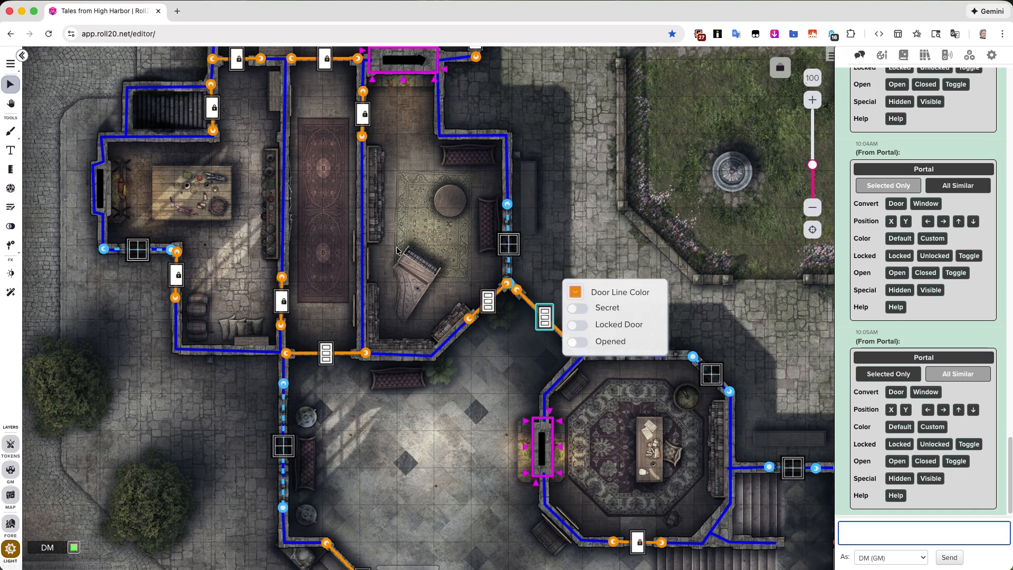
click(959, 409)
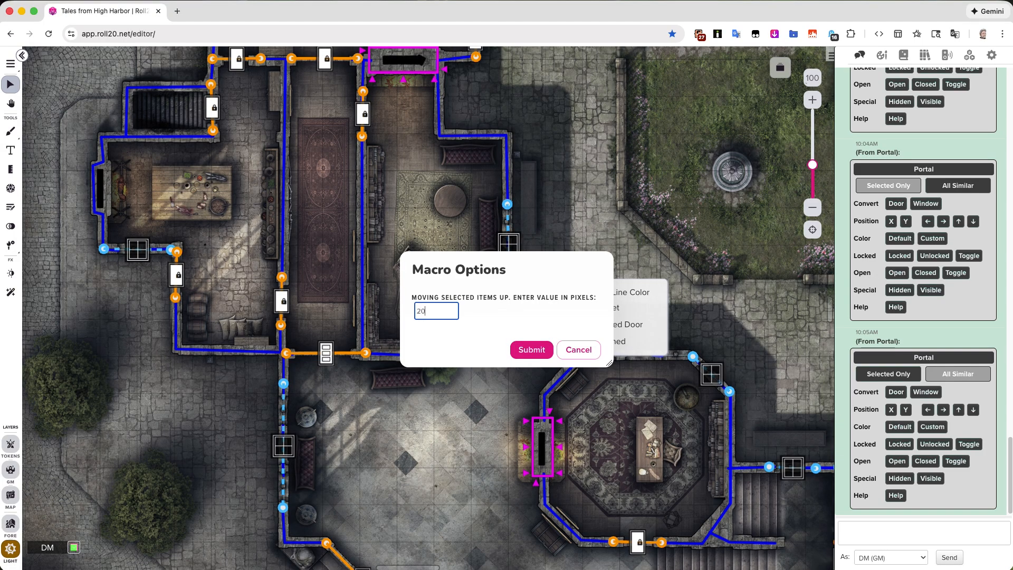
click(528, 350)
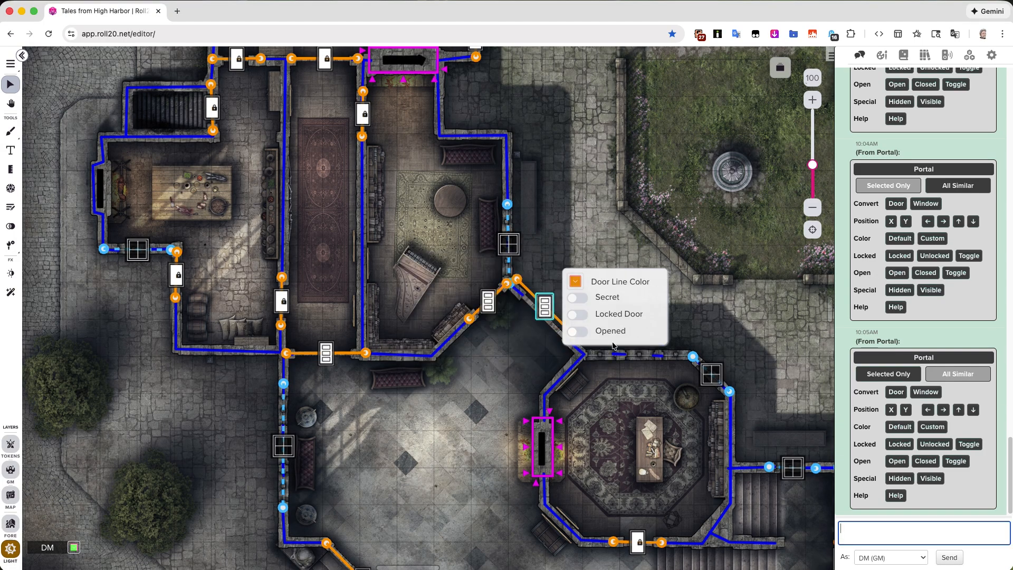
- Move the diagonal door northwest of the octagonal study down 21 pixels
click(967, 412)
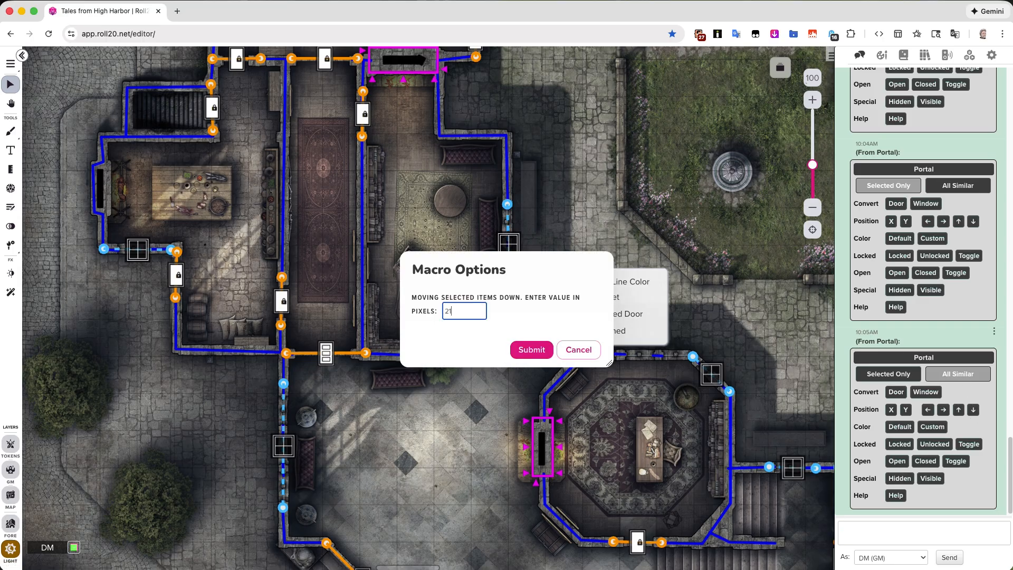
key(Return)
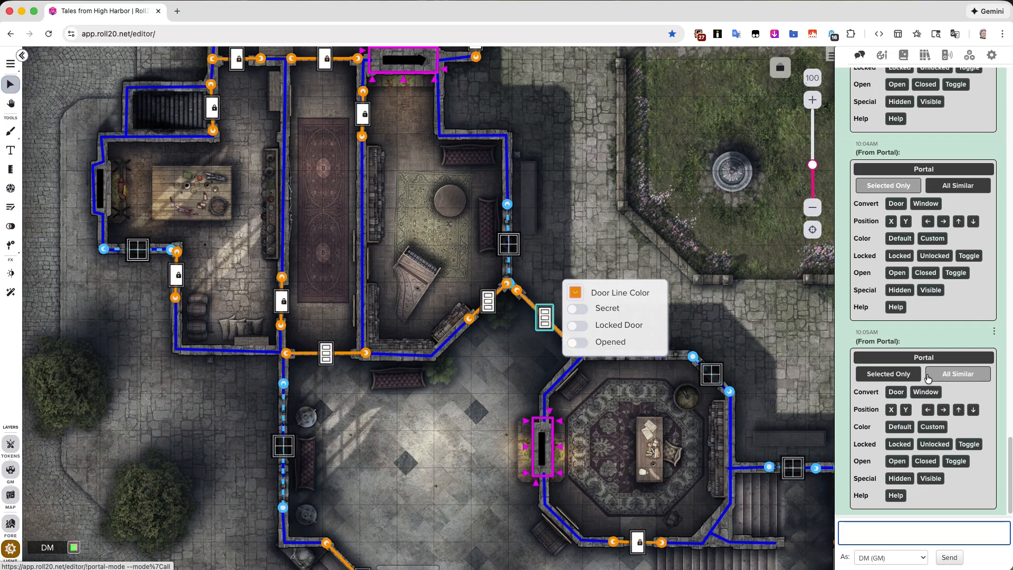
click(928, 376)
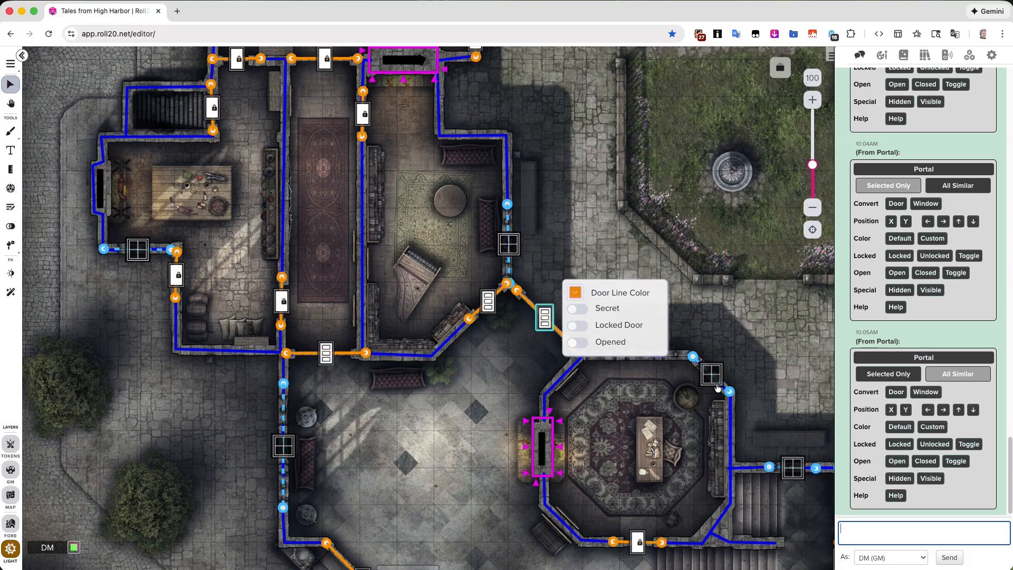
- Move the door at the west end of the dining room's south wall to X 200 and Y 200 pixels from the page's origin
right_click(321, 130)
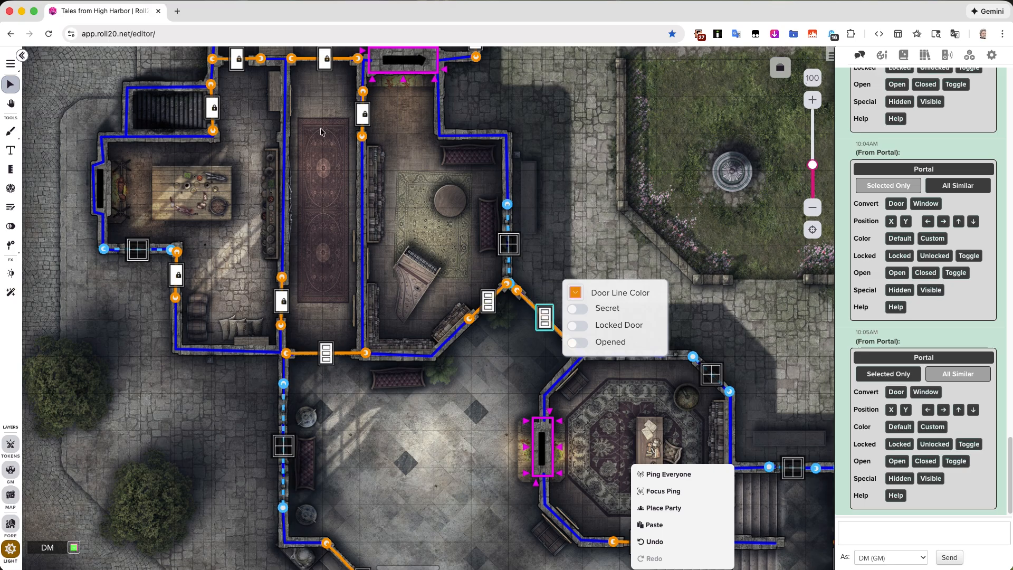
click(343, 167)
drag(347, 195, 569, 531)
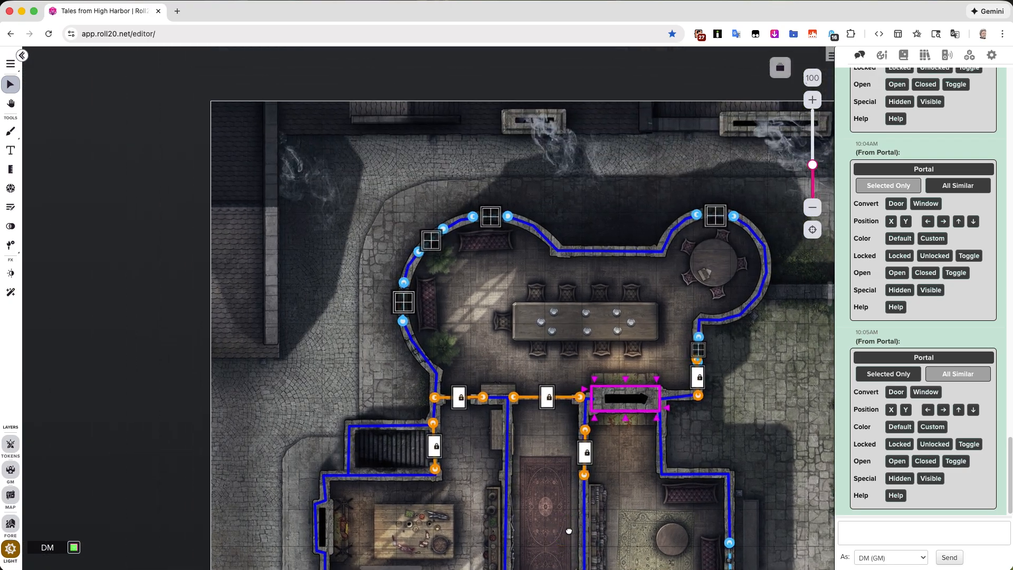
click(460, 397)
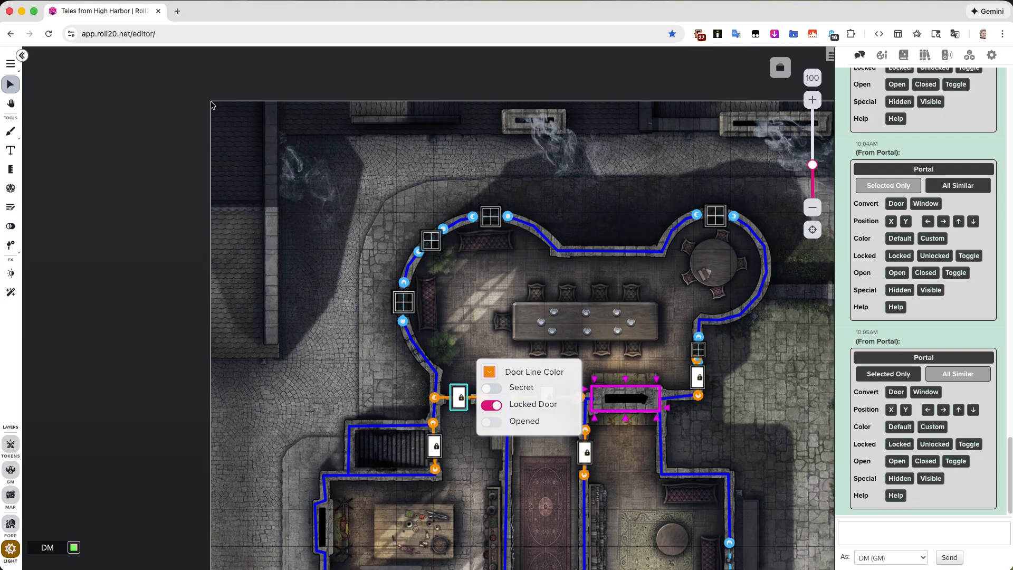
click(892, 410)
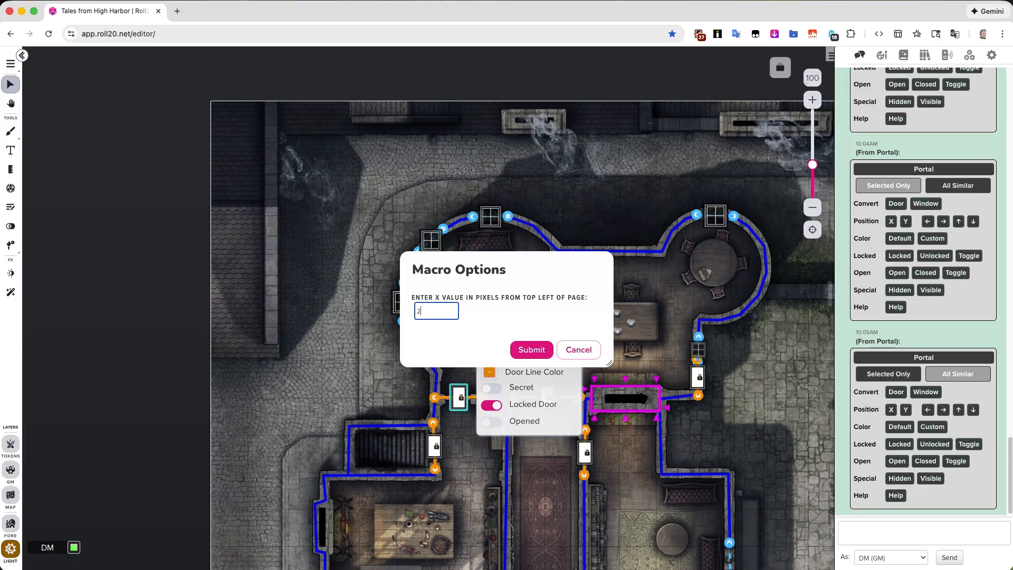
key(Return)
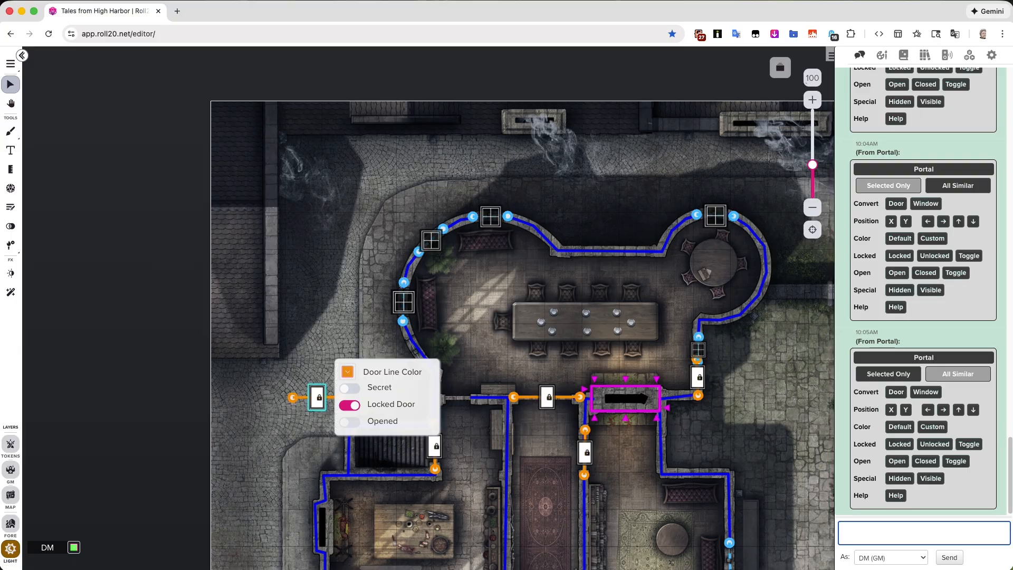
click(907, 410)
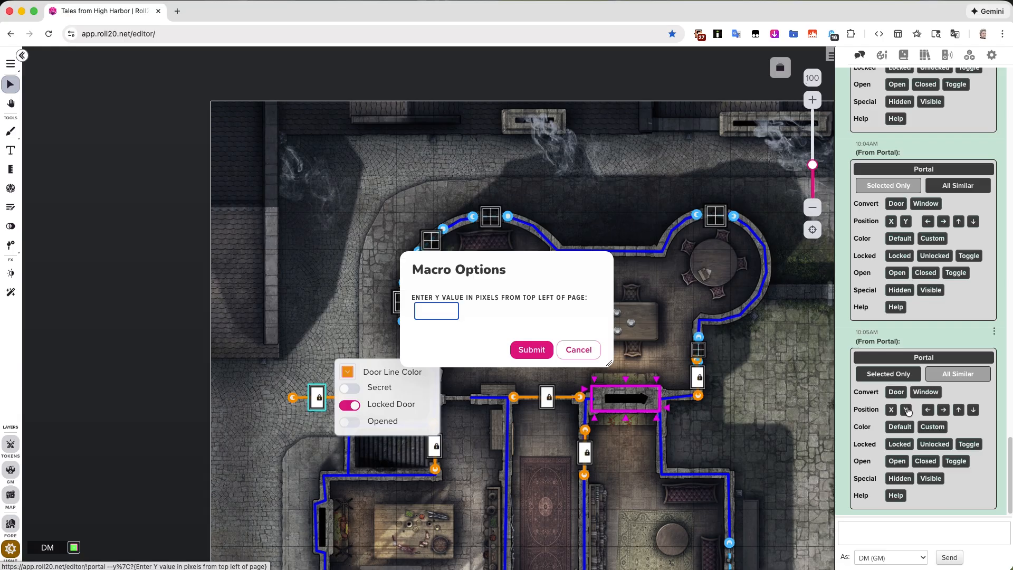
text(200)
key(Return)
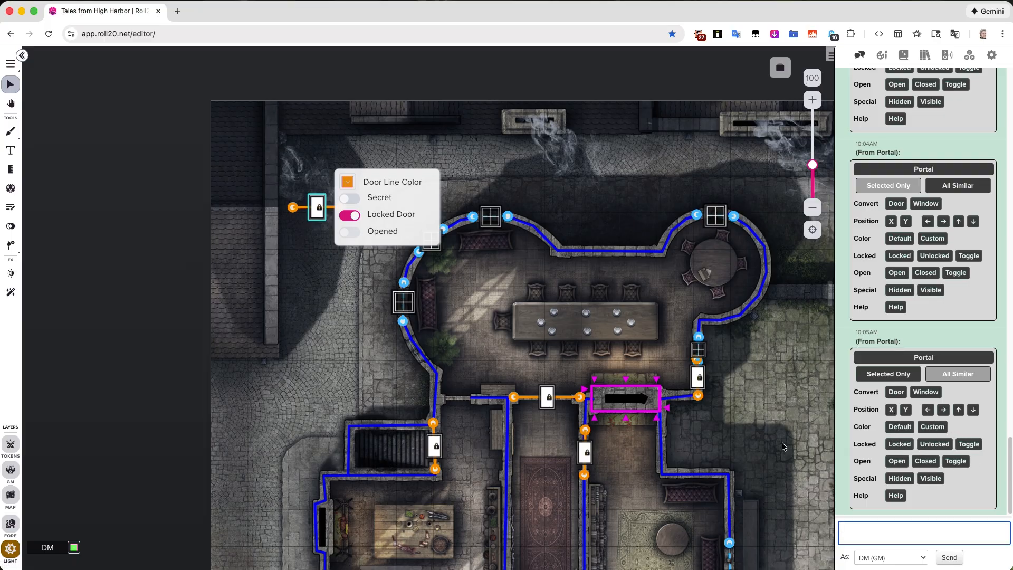
- In All Similar mode, color all doors like the one north of the carpeted hallway #FFFF00 and reset them to the default color
click(546, 406)
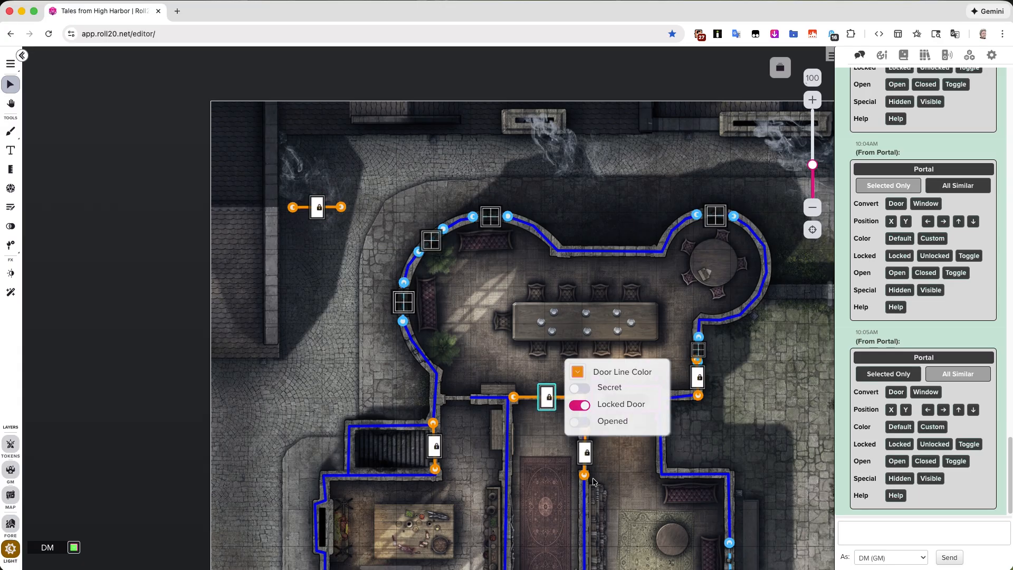
click(948, 373)
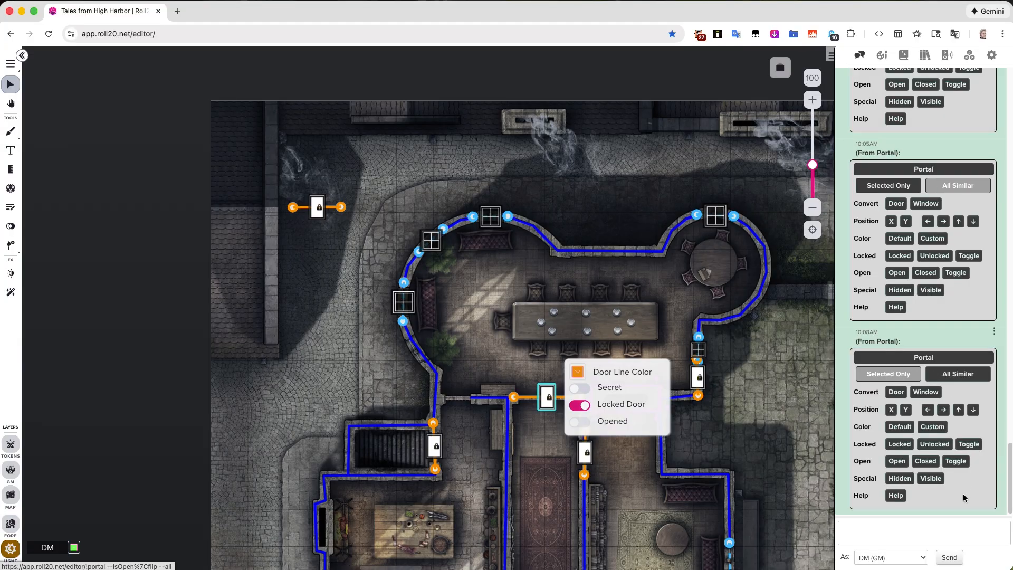
click(932, 429)
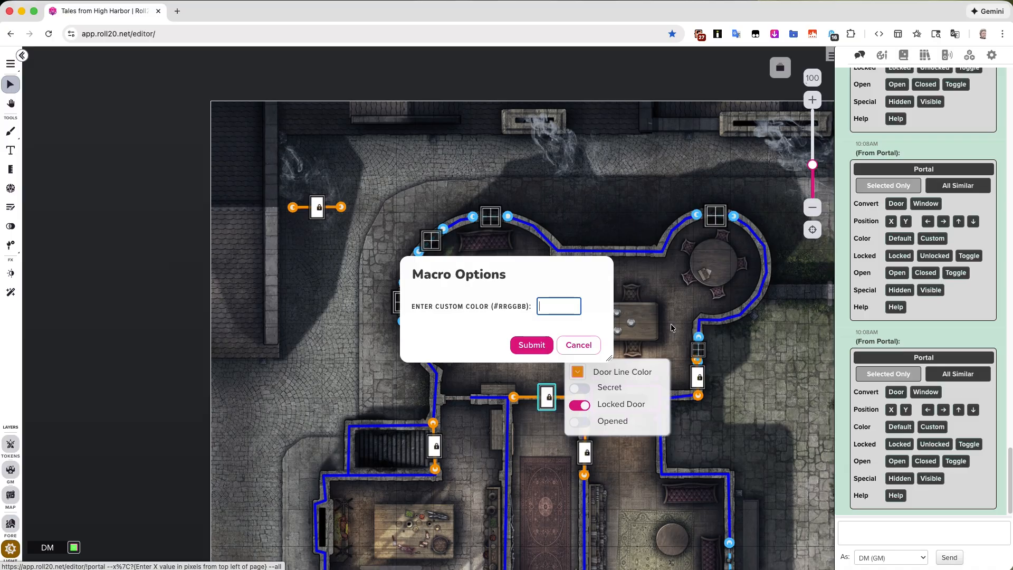
text(#FFFF00)
click(532, 345)
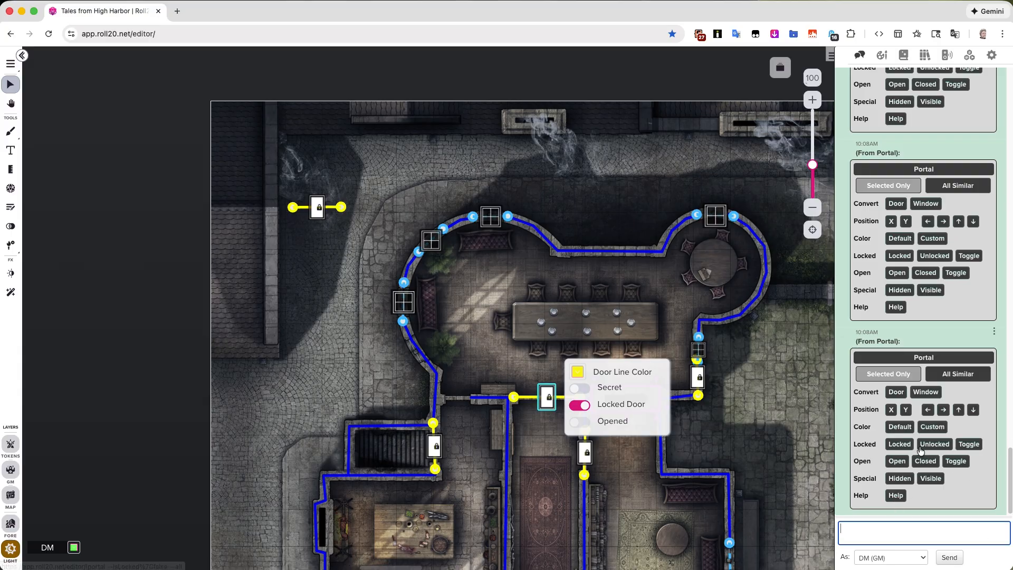
click(900, 427)
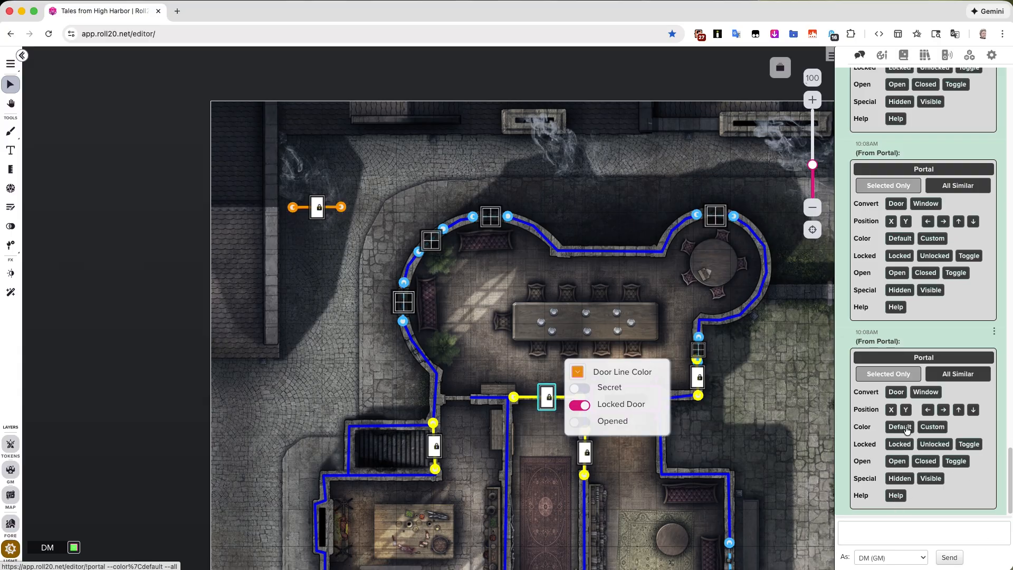
- In Selected Only mode, color just the door north of the carpeted hallway #FFFF00 and reset it to the default color
click(553, 454)
click(548, 391)
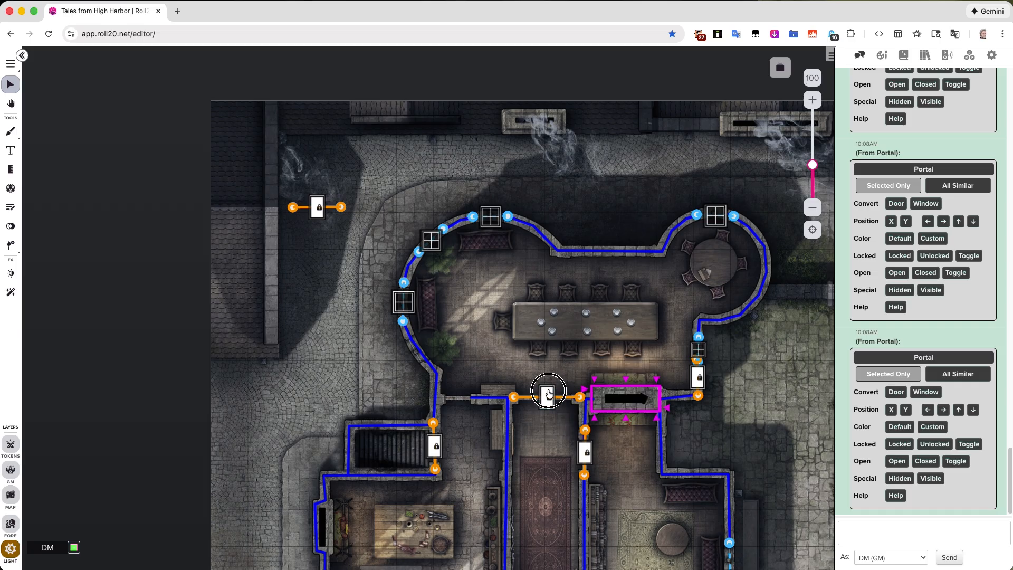
click(903, 375)
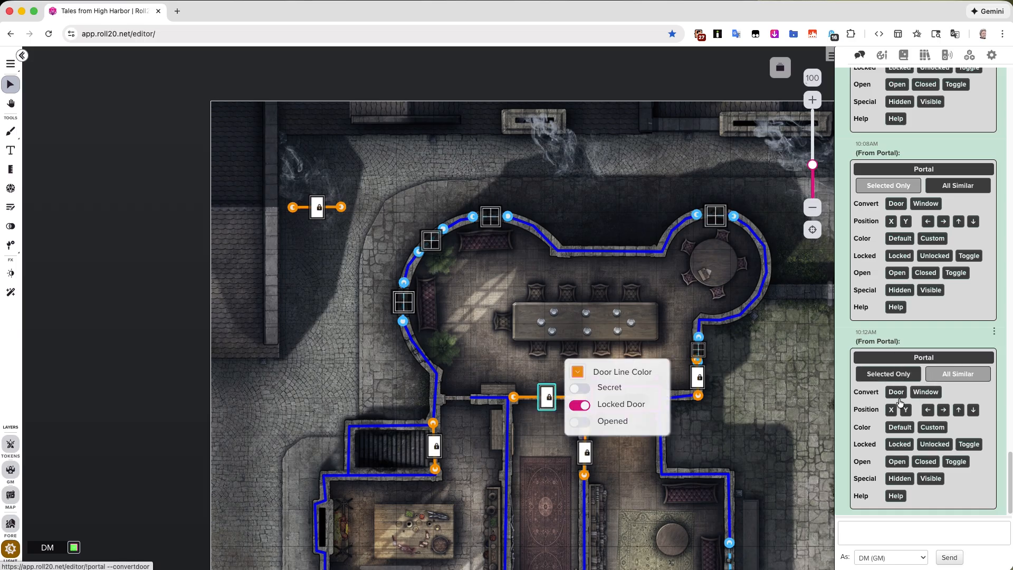
click(939, 430)
text(F)
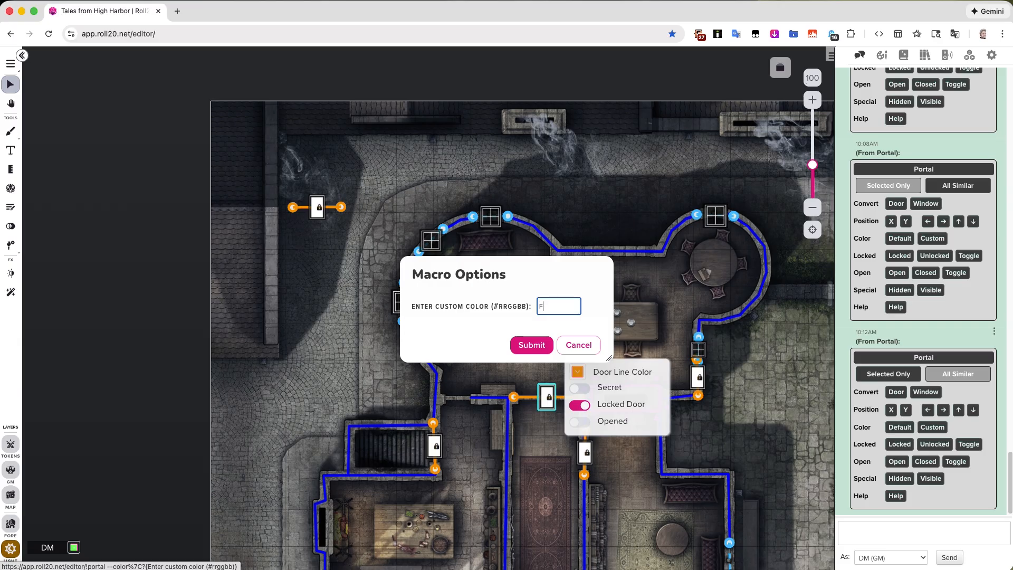
text(FFF00)
key(super+Left)
text(#)
click(531, 344)
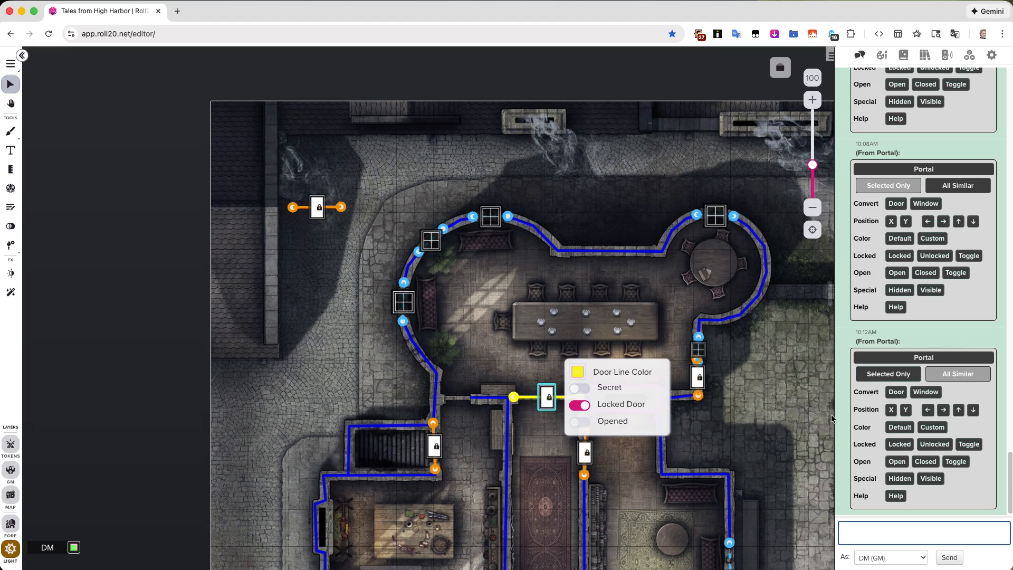
click(900, 428)
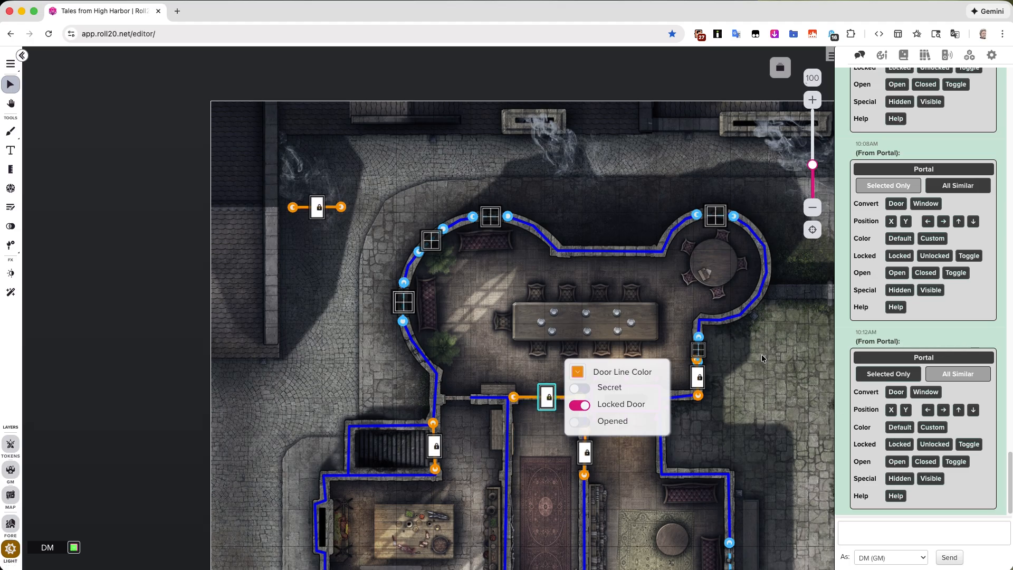